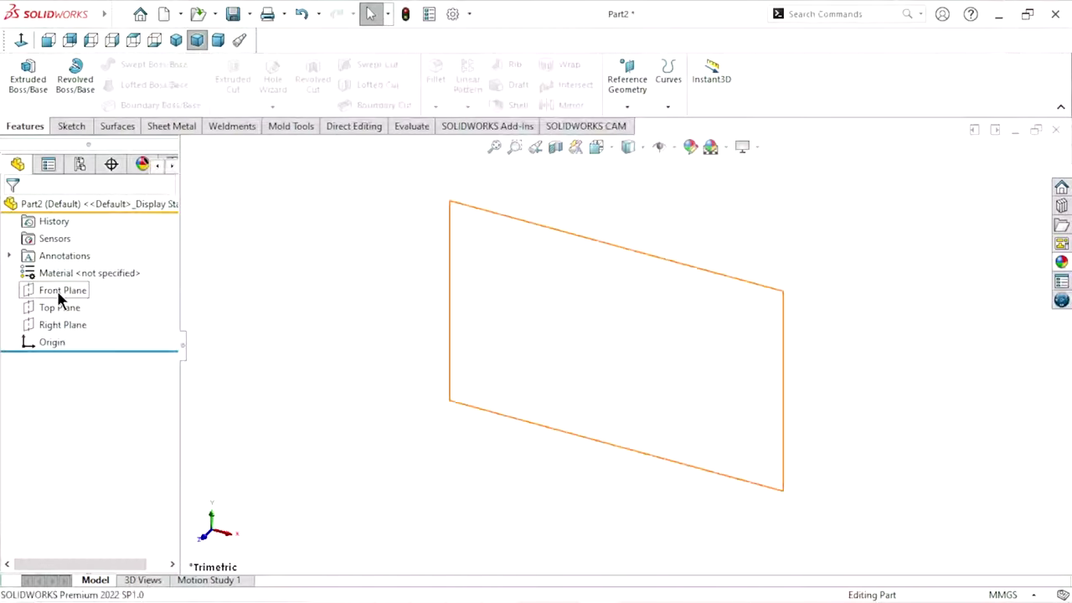
- Select the Front Plane of the new part in the FeatureManager tree
{"action": "left_click", "coordinate": [56, 289]}
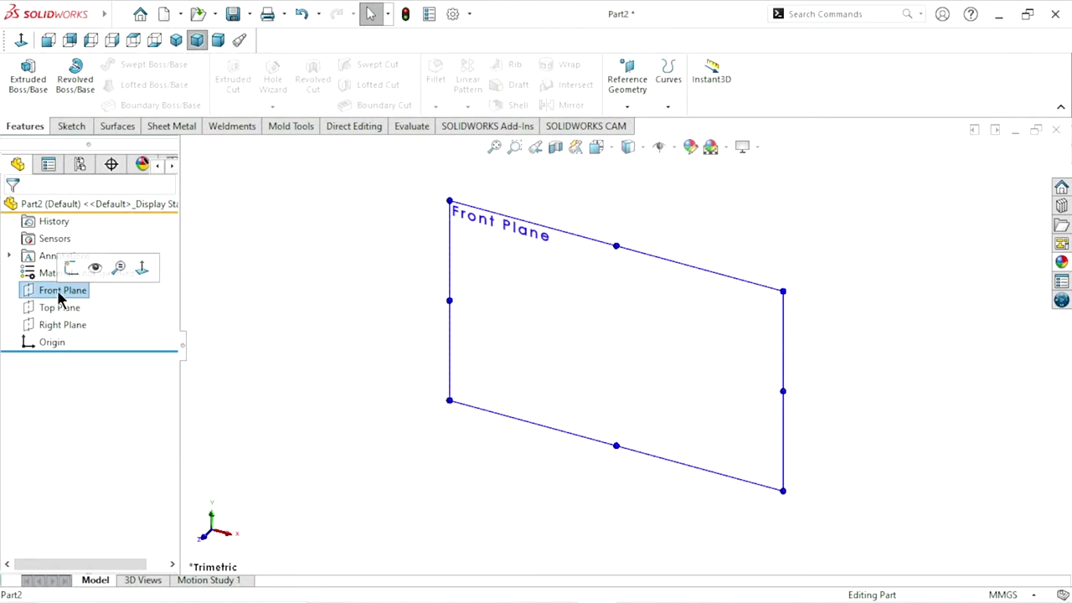
- Sketch a center rectangle from the origin on the Front Plane
{"action": "left_click", "coordinate": [74, 268]}
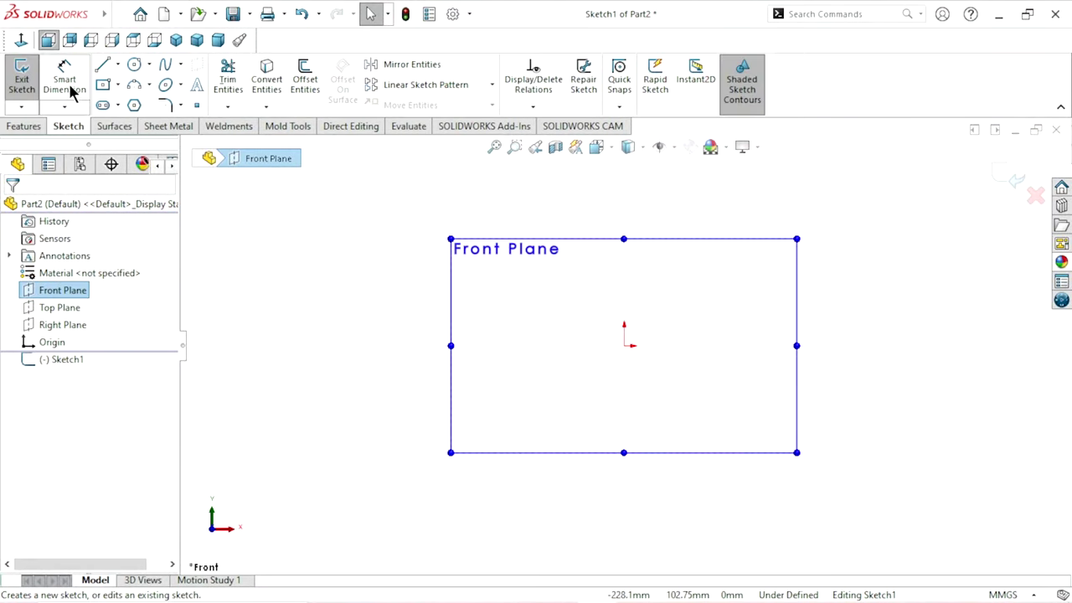
{"action": "left_click", "coordinate": [101, 86]}
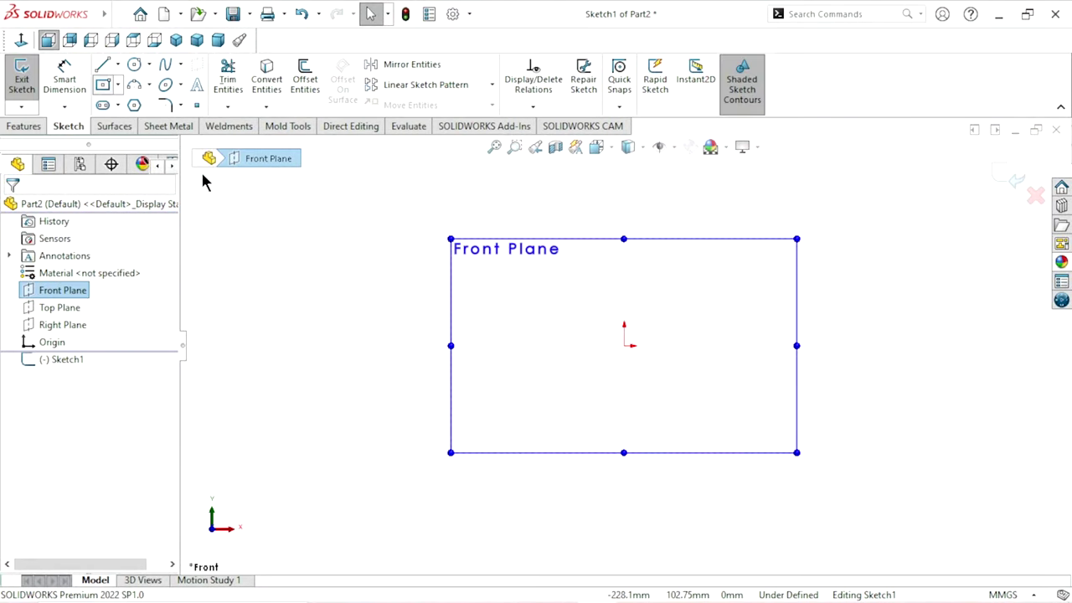
{"action": "left_click", "coordinate": [624, 345]}
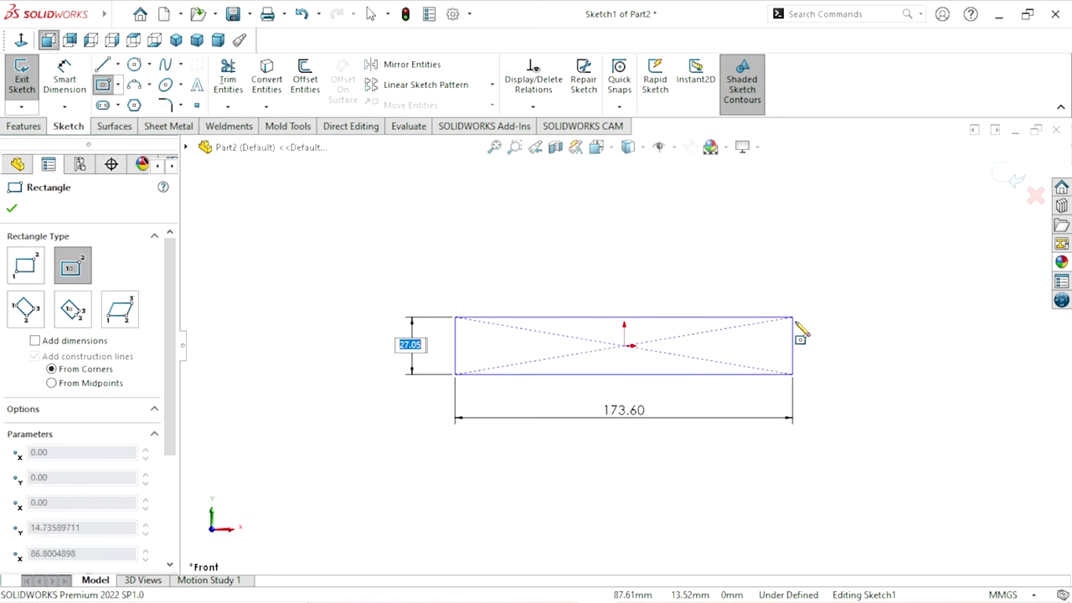
{"action": "left_click", "coordinate": [795, 323]}
{"action": "left_click", "coordinate": [102, 84]}
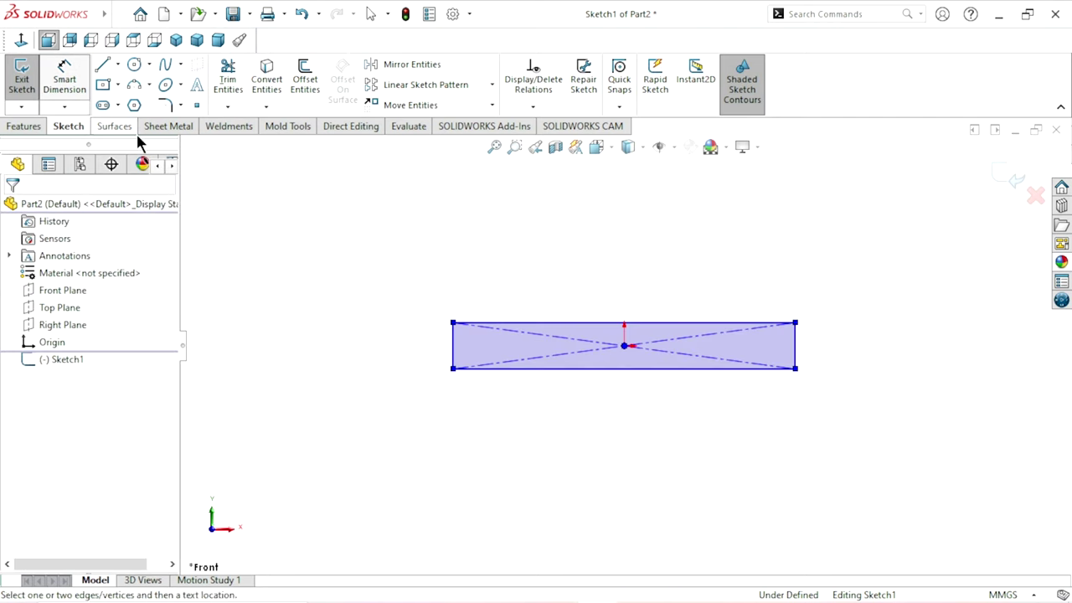
- Dimension the rectangle 100 mm long and 9 mm high
{"action": "left_click", "coordinate": [586, 323]}
{"action": "left_click", "coordinate": [612, 278]}
{"action": "type", "text": "10"}
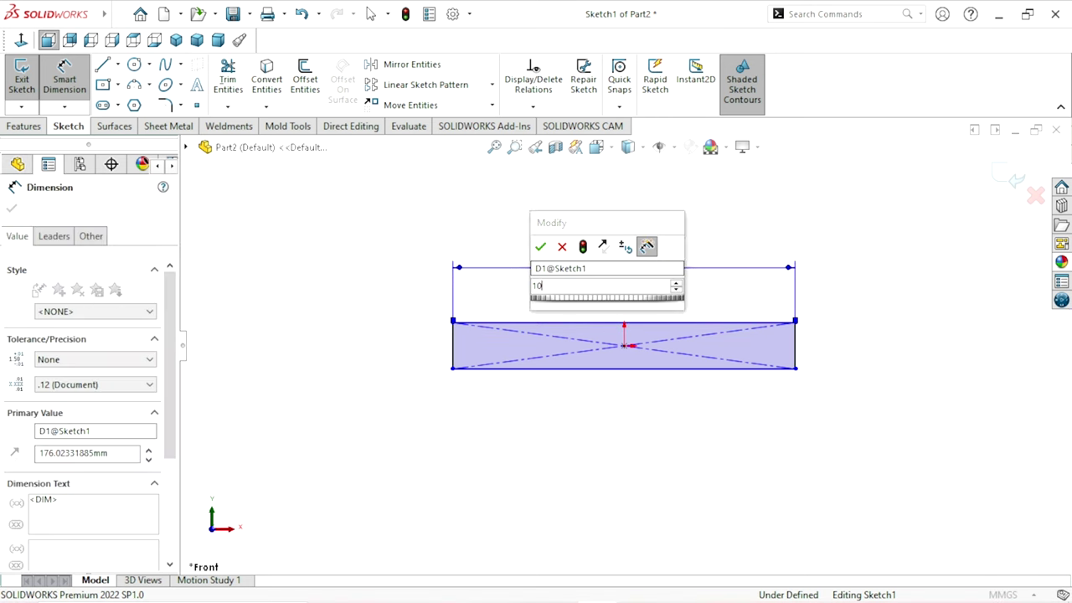
{"action": "type", "text": "0"}
{"action": "left_click", "coordinate": [541, 247]}
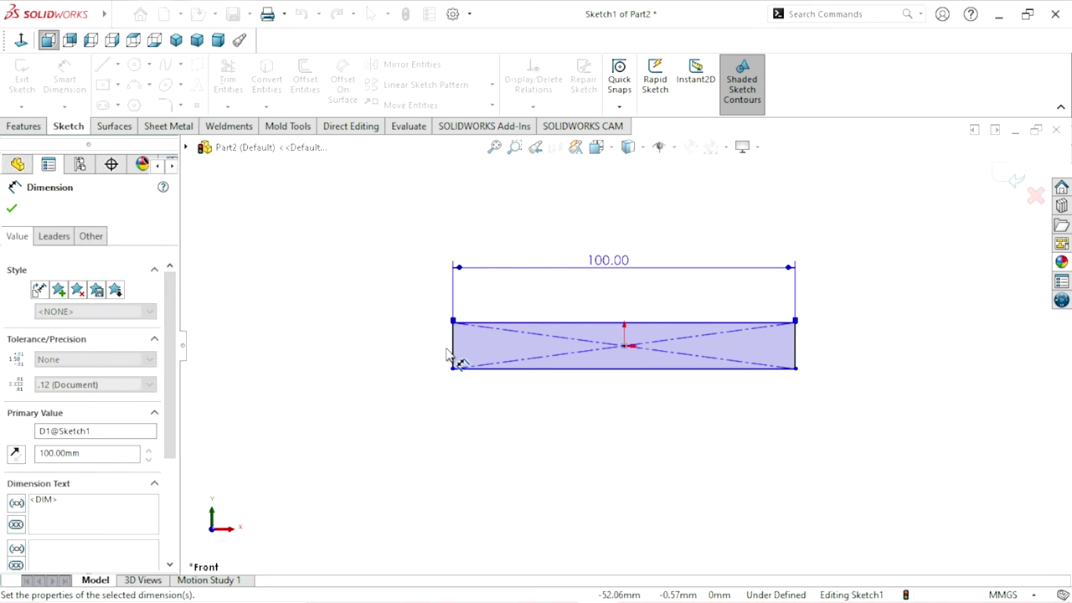
{"action": "left_click", "coordinate": [452, 353]}
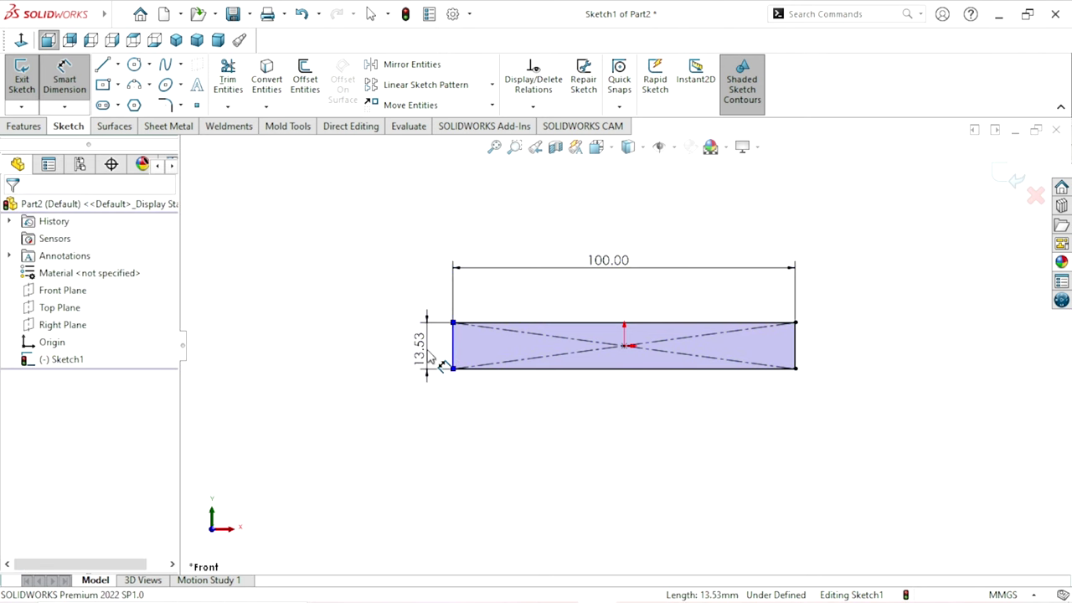
{"action": "left_click", "coordinate": [427, 354]}
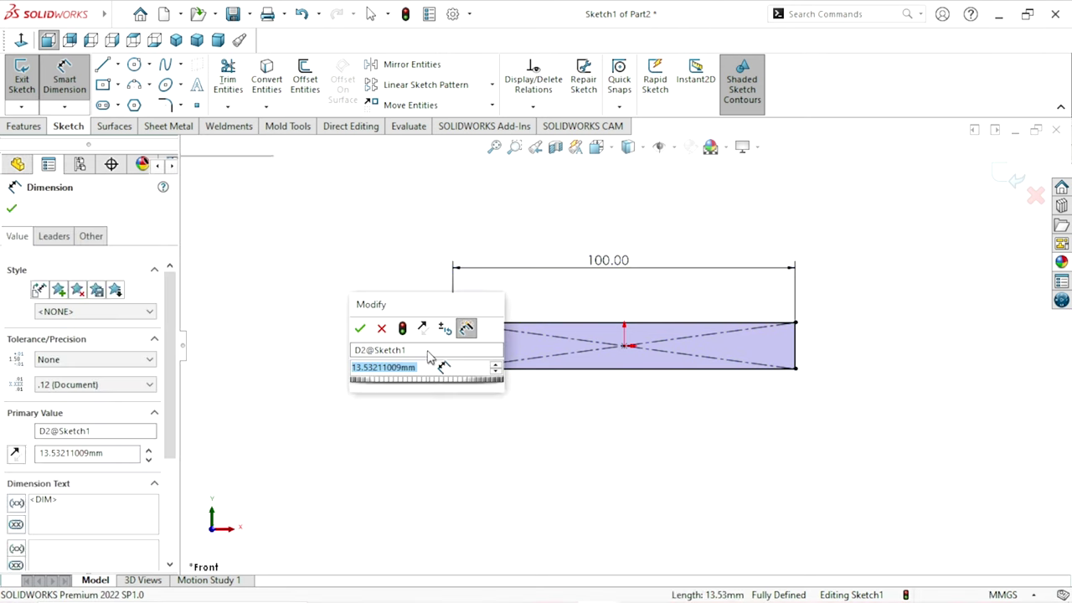
{"action": "left_click", "coordinate": [361, 328]}
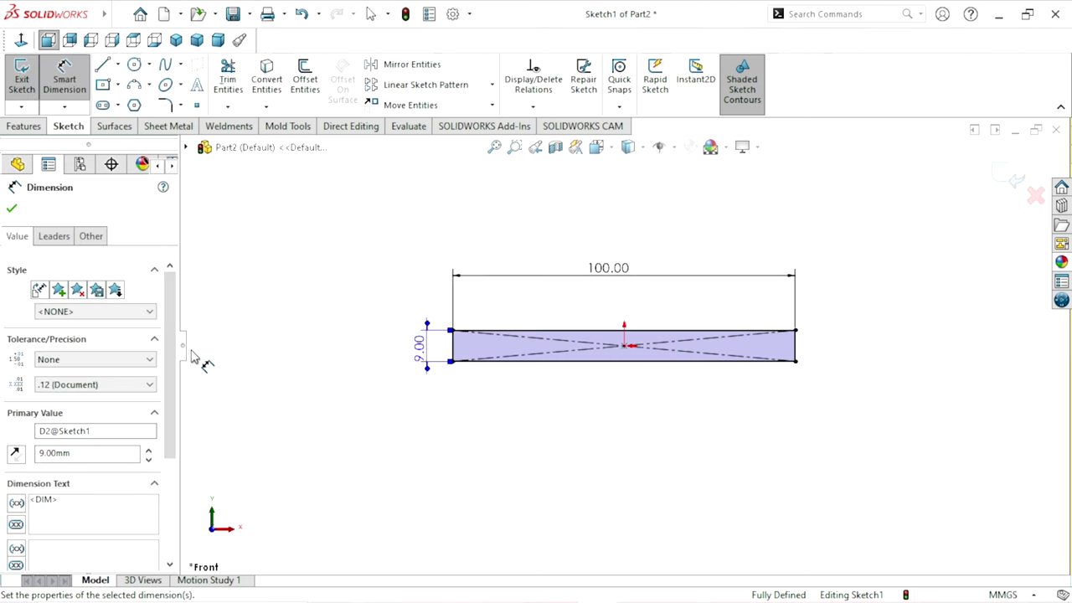
{"action": "left_click", "coordinate": [12, 208]}
{"action": "left_click", "coordinate": [37, 130]}
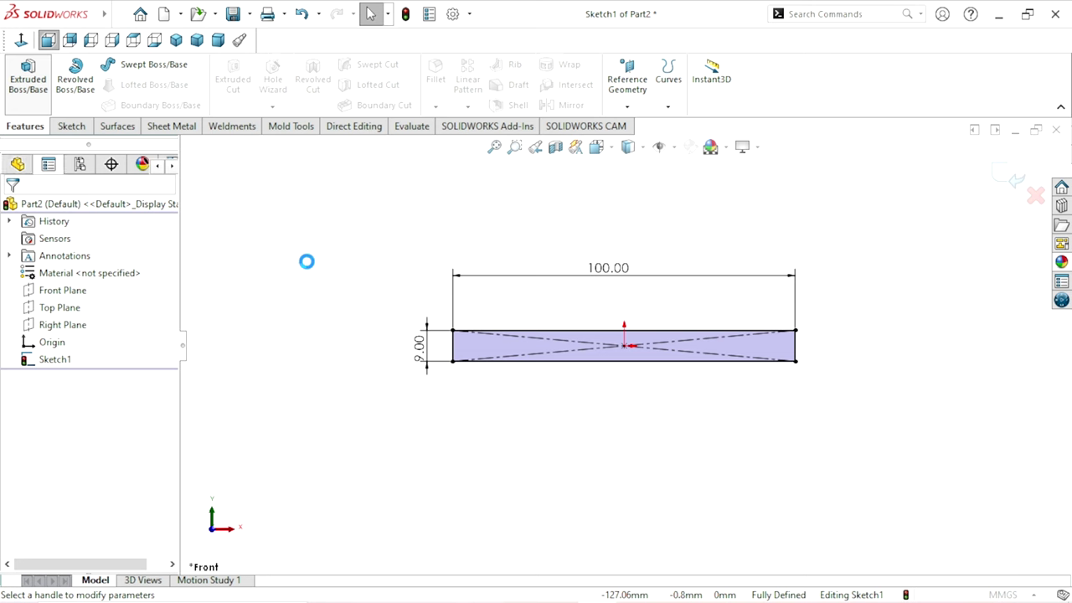
- Extrude the rectangle Mid Plane to an 18 mm depth as Boss-Extrude1
{"action": "left_click", "coordinate": [124, 302]}
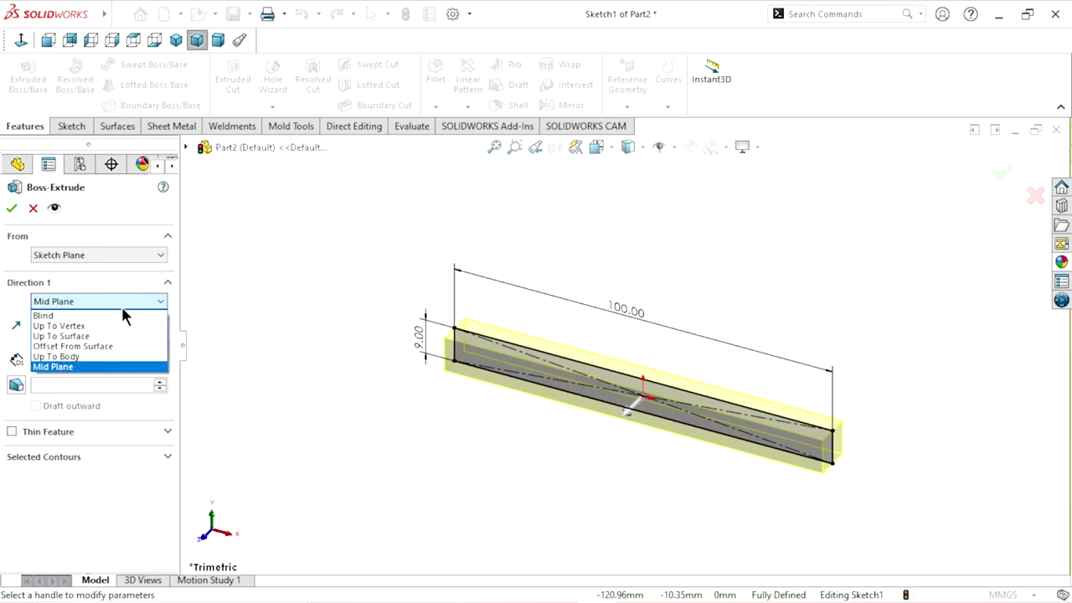
{"action": "left_click", "coordinate": [87, 366]}
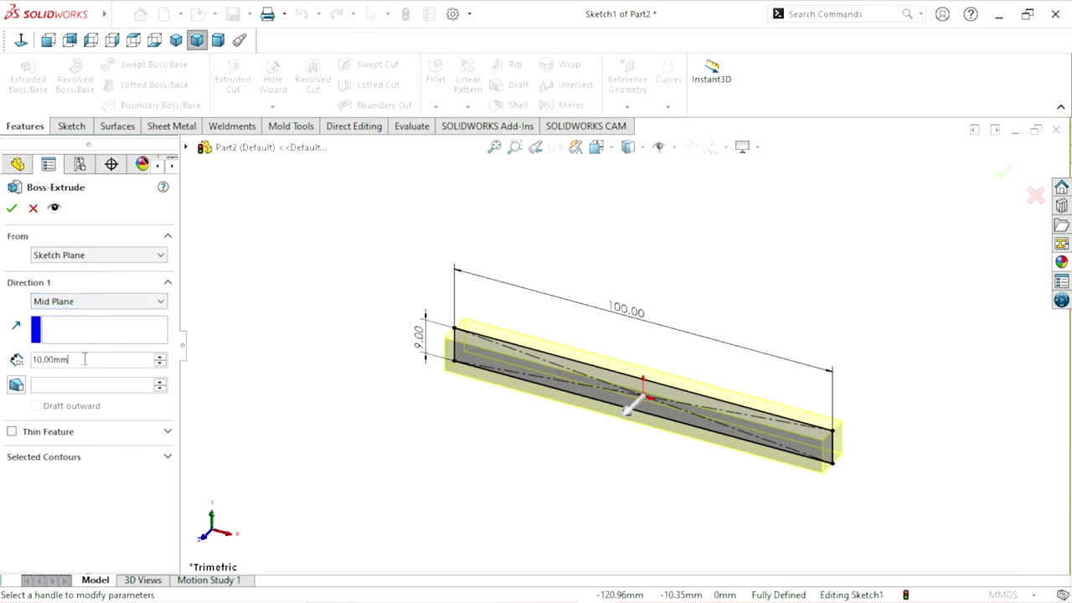
{"action": "type", "text": "18"}
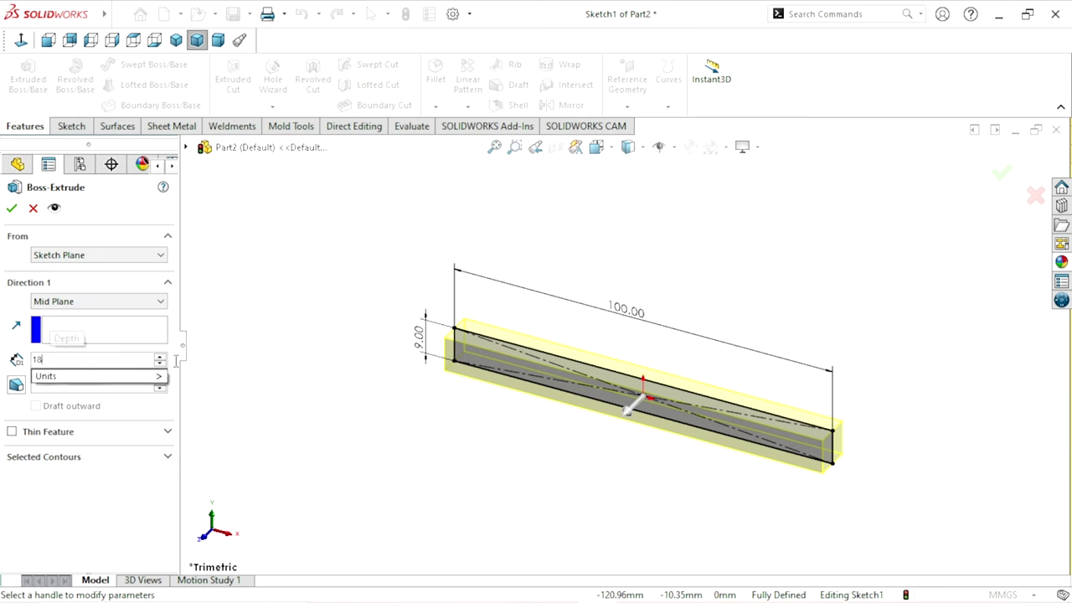
{"action": "key", "text": "Return"}
{"action": "left_click", "coordinate": [11, 210]}
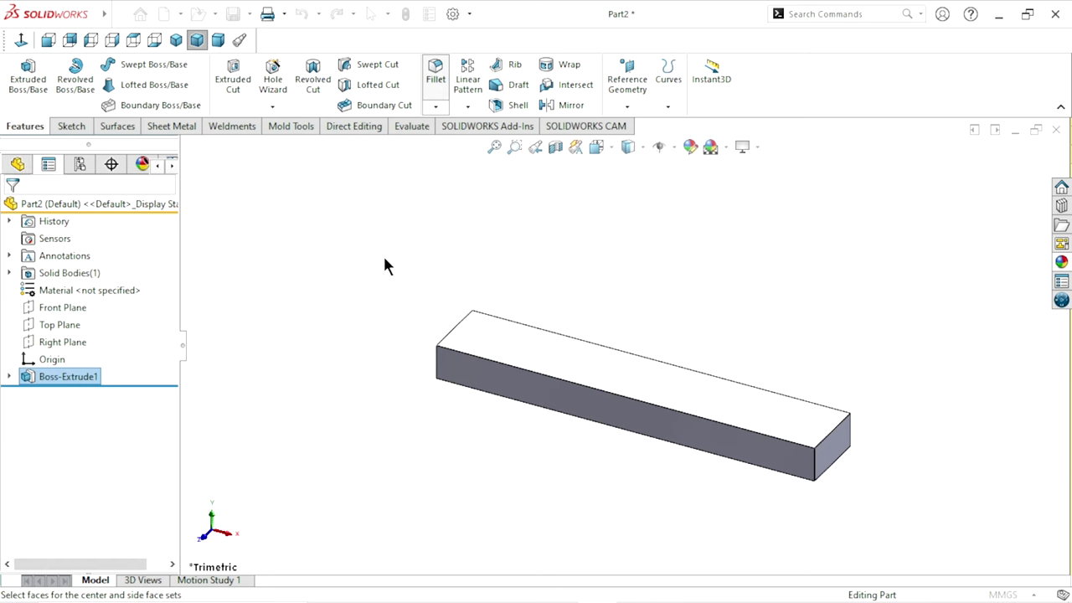
- Full-round fillet the first end using its side faces and end face
{"action": "left_click", "coordinate": [494, 372]}
{"action": "middle_click_drag", "start_coordinate": [397, 368], "coordinate": [436, 401]}
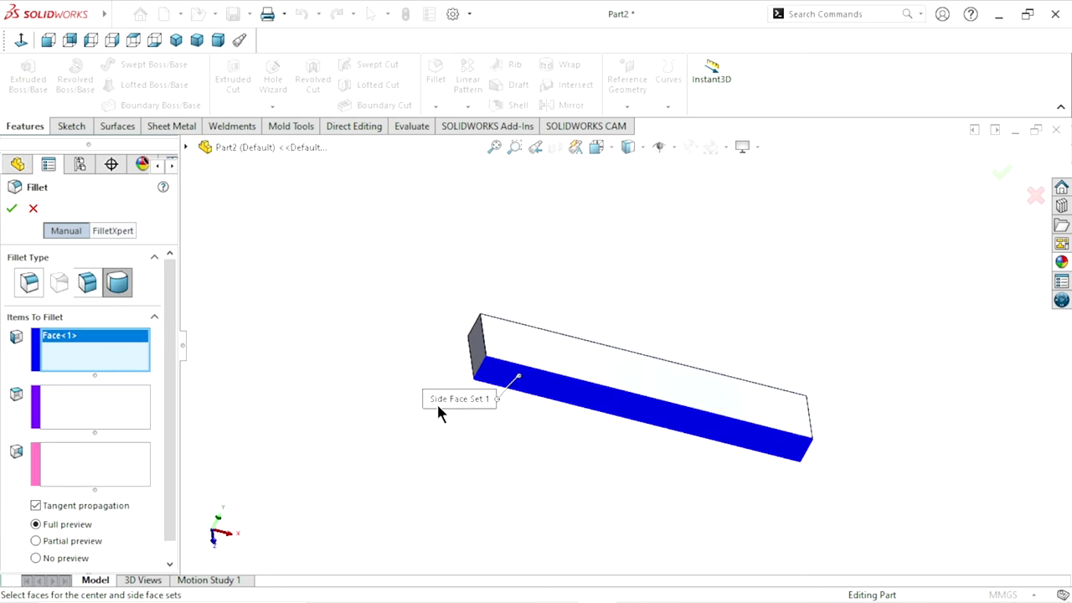
{"action": "left_click", "coordinate": [144, 423]}
{"action": "left_click", "coordinate": [473, 334]}
{"action": "middle_click_drag", "start_coordinate": [301, 387], "coordinate": [378, 475]}
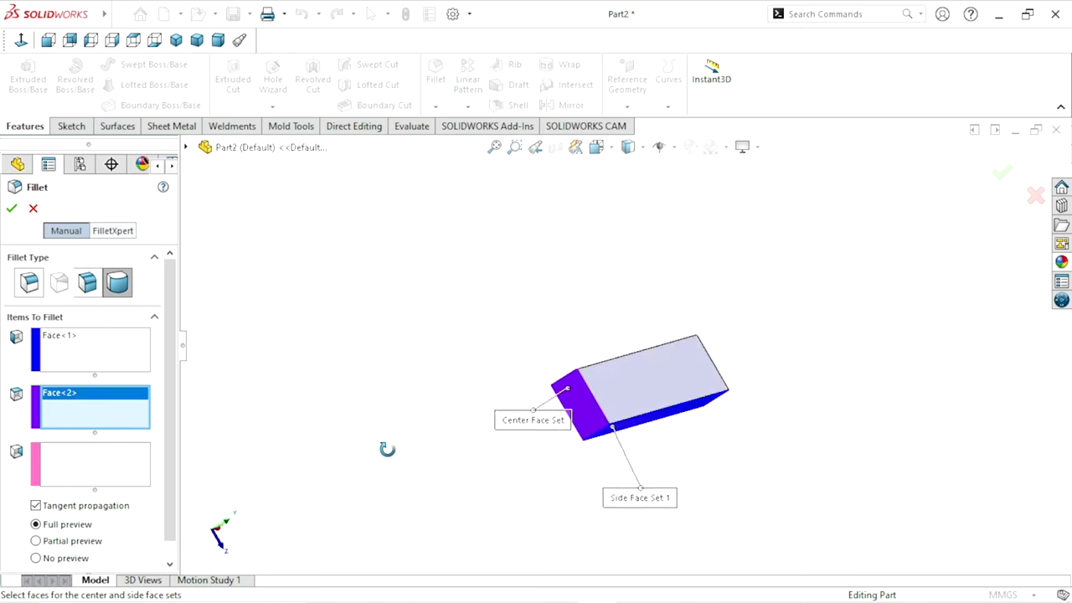
{"action": "left_click", "coordinate": [61, 457]}
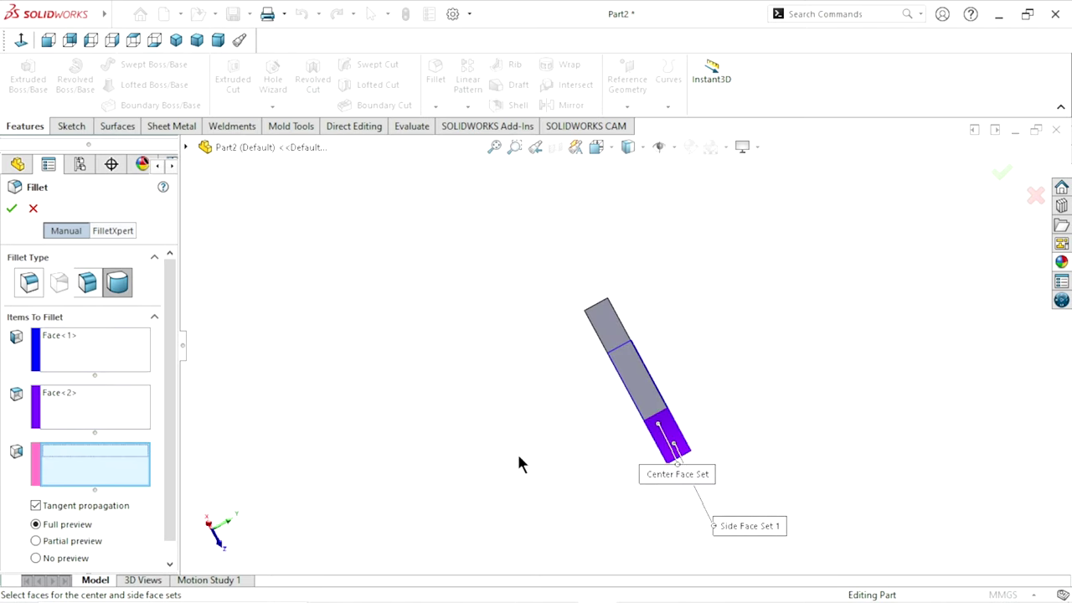
{"action": "left_click", "coordinate": [652, 410]}
{"action": "left_click", "coordinate": [11, 209]}
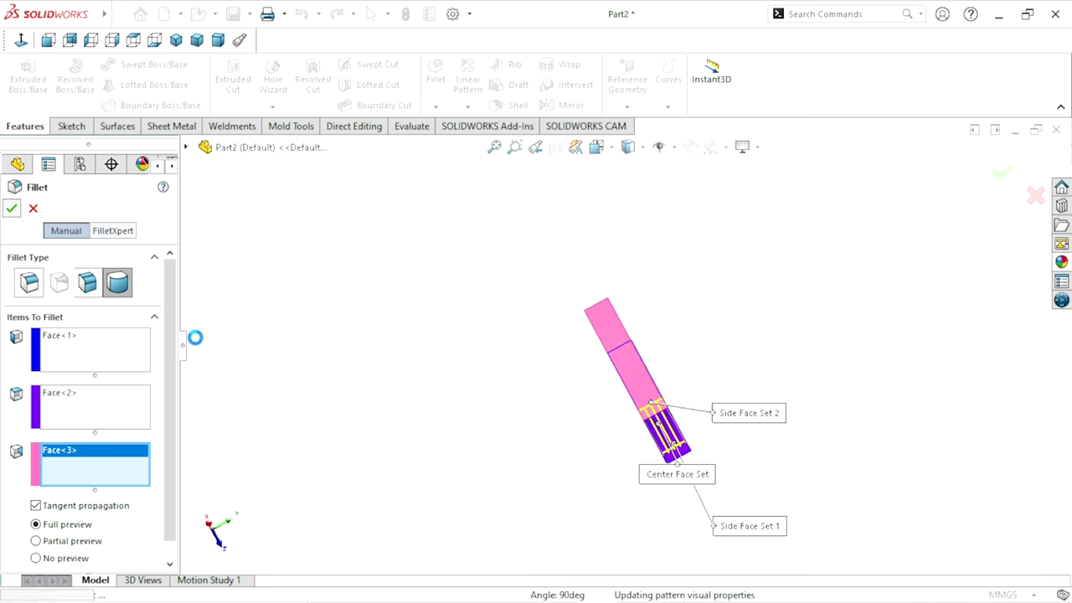
- Full-round fillet the opposite end, then return to isometric view
{"action": "mouse_move", "coordinate": [743, 380]}
{"action": "middle_mouse_down"}
{"action": "mouse_move", "coordinate": [560, 328]}
{"action": "mouse_move", "coordinate": [571, 282]}
{"action": "middle_mouse_up"}
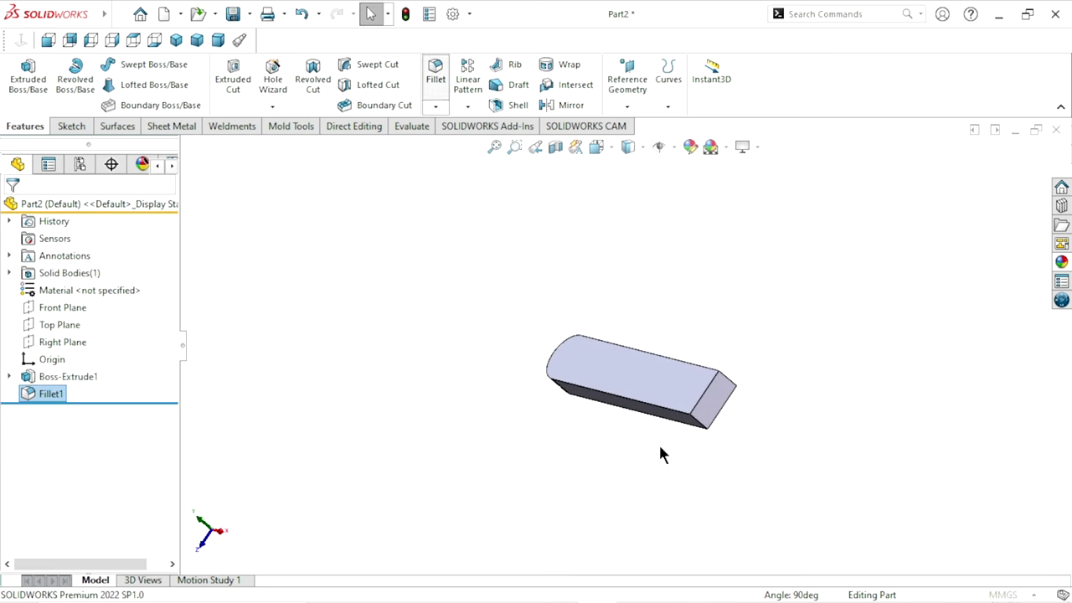
{"action": "left_click", "coordinate": [688, 422]}
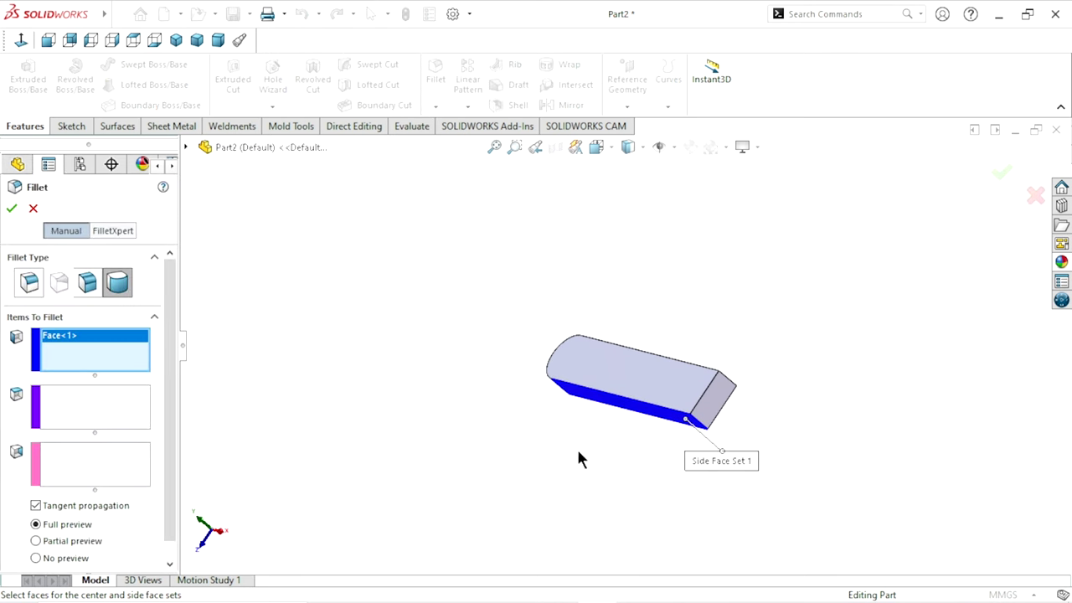
{"action": "left_click", "coordinate": [74, 418]}
{"action": "left_click", "coordinate": [711, 407]}
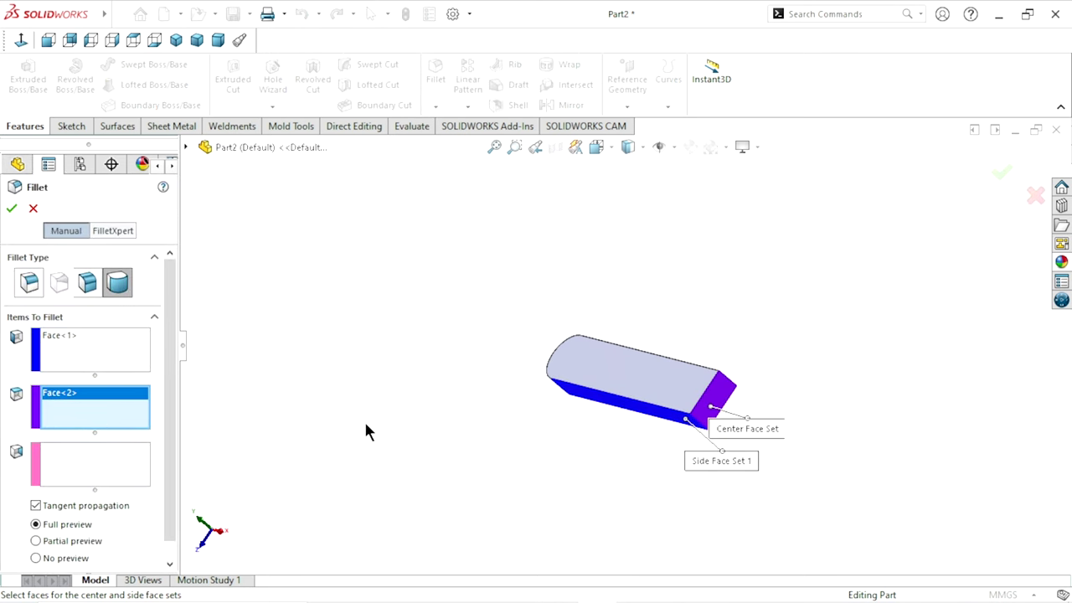
{"action": "left_click", "coordinate": [102, 477]}
{"action": "middle_click_drag", "start_coordinate": [739, 426], "coordinate": [683, 450]}
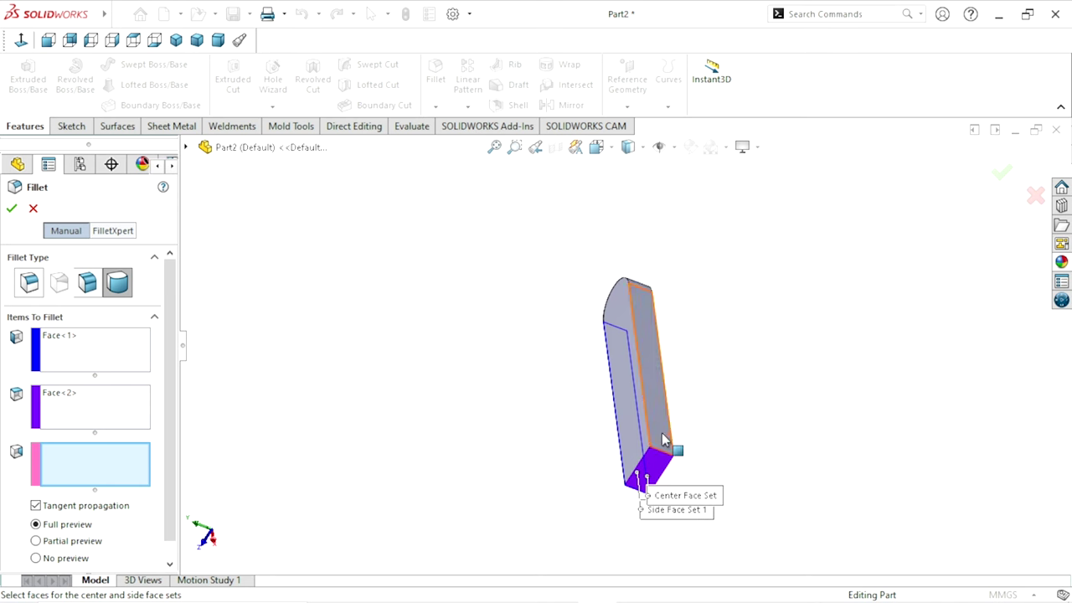
{"action": "left_click", "coordinate": [663, 439]}
{"action": "left_click", "coordinate": [12, 210]}
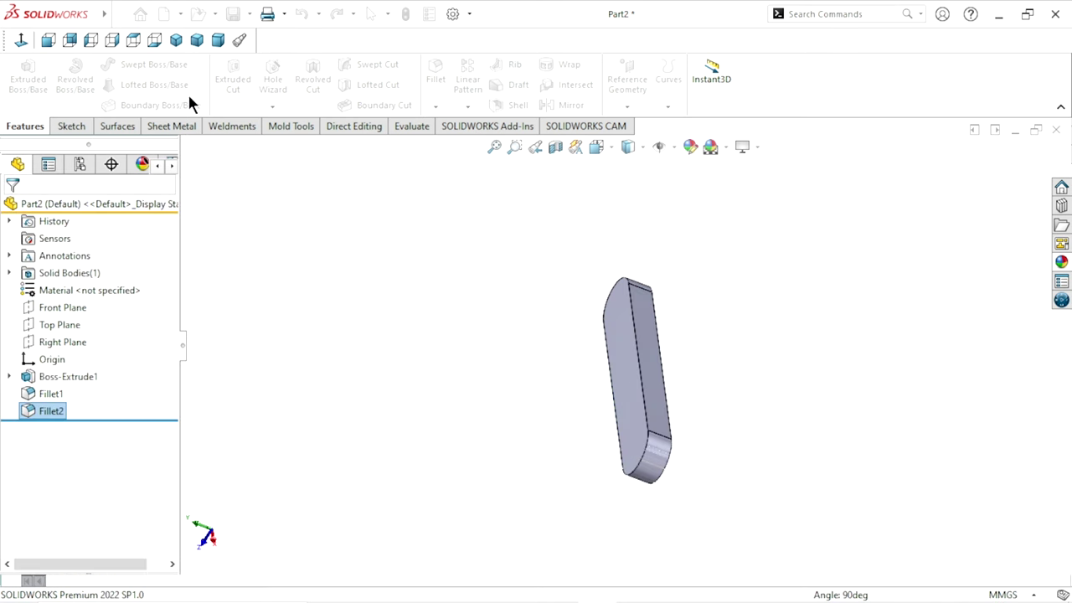
{"action": "key", "text": "ctrl+7"}
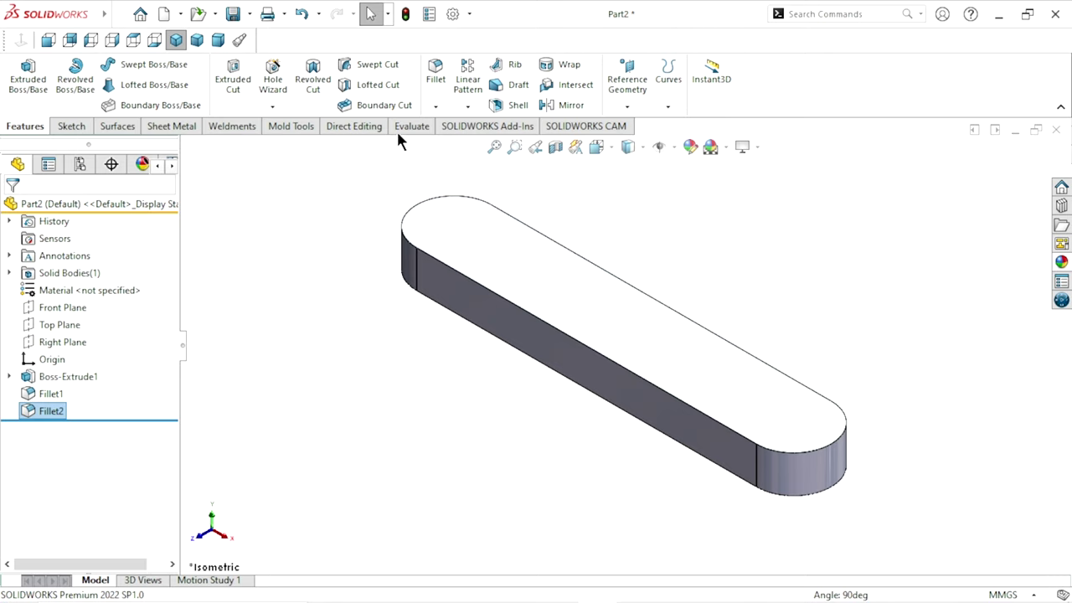
- Chamfer the plate's outline edges 0.5 mm at 45° from the side face
{"action": "left_click", "coordinate": [435, 105]}
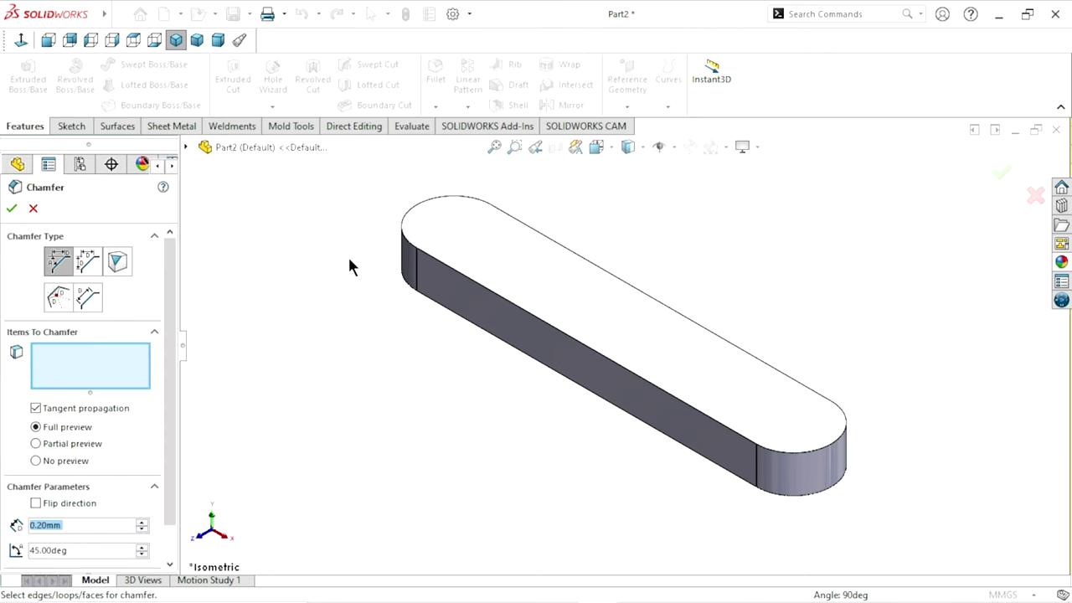
{"action": "double_click", "coordinate": [78, 525]}
{"action": "type", "text": "0.5"}
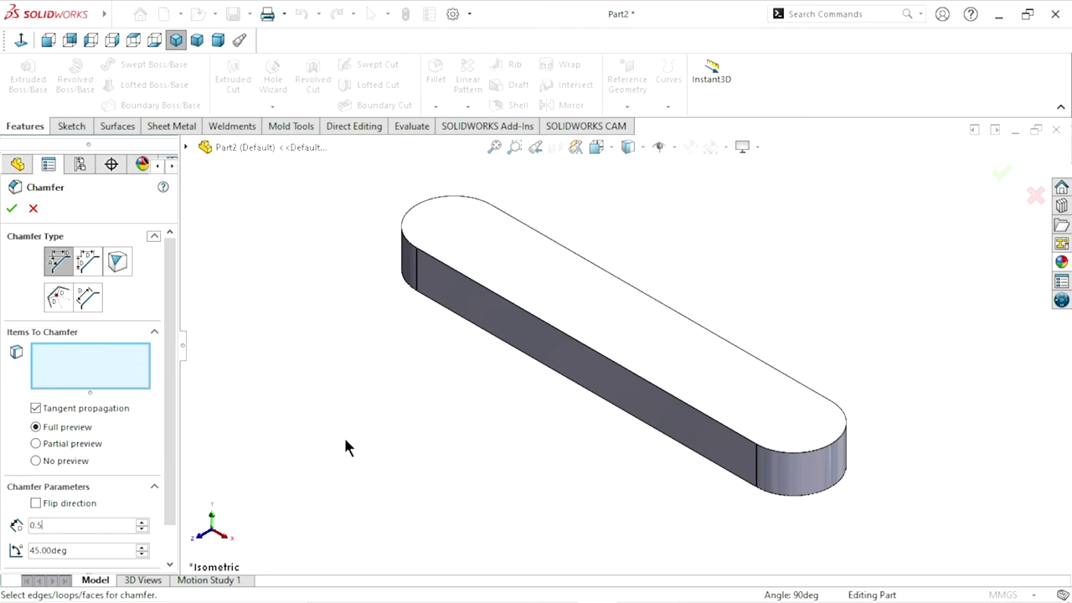
{"action": "left_click", "coordinate": [559, 350]}
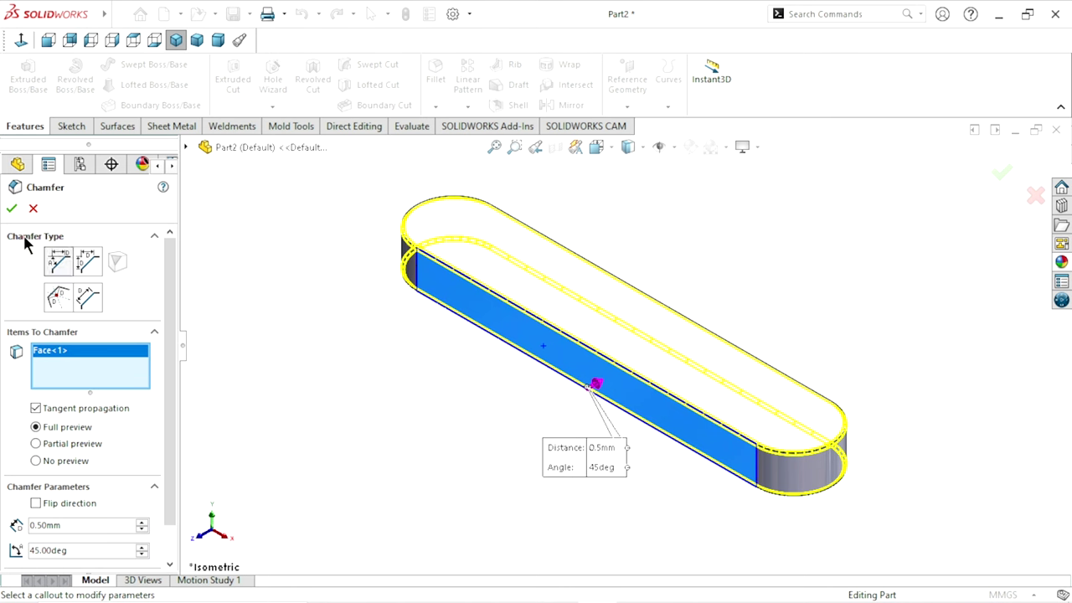
{"action": "left_click", "coordinate": [11, 209]}
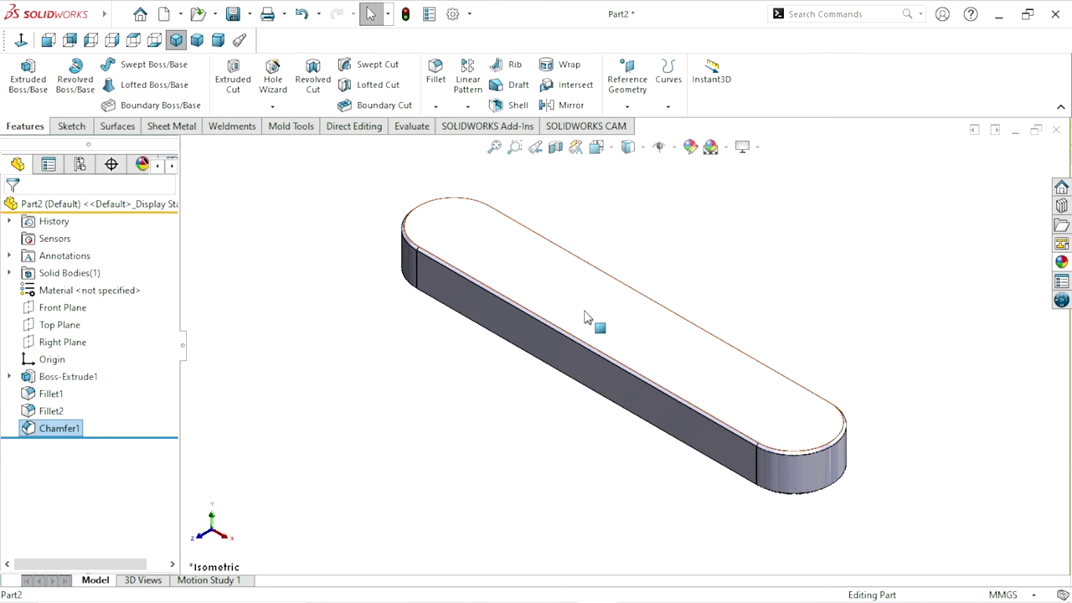
{"action": "left_click", "coordinate": [586, 319]}
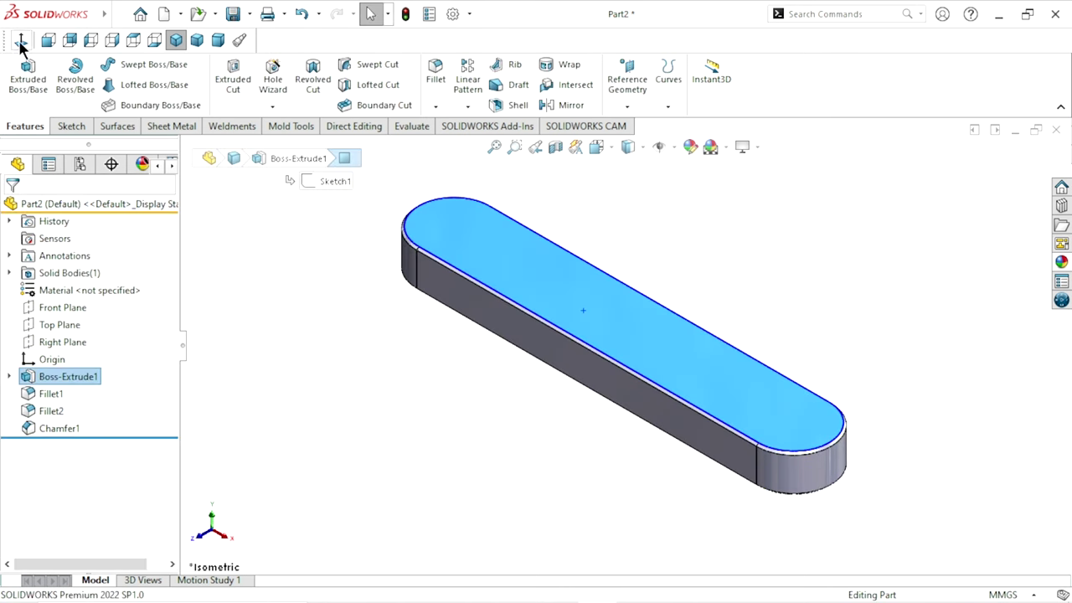
- Set the hole as an ANSI Metric Ø8.0 drill size, Up To Next
{"action": "left_click", "coordinate": [133, 40]}
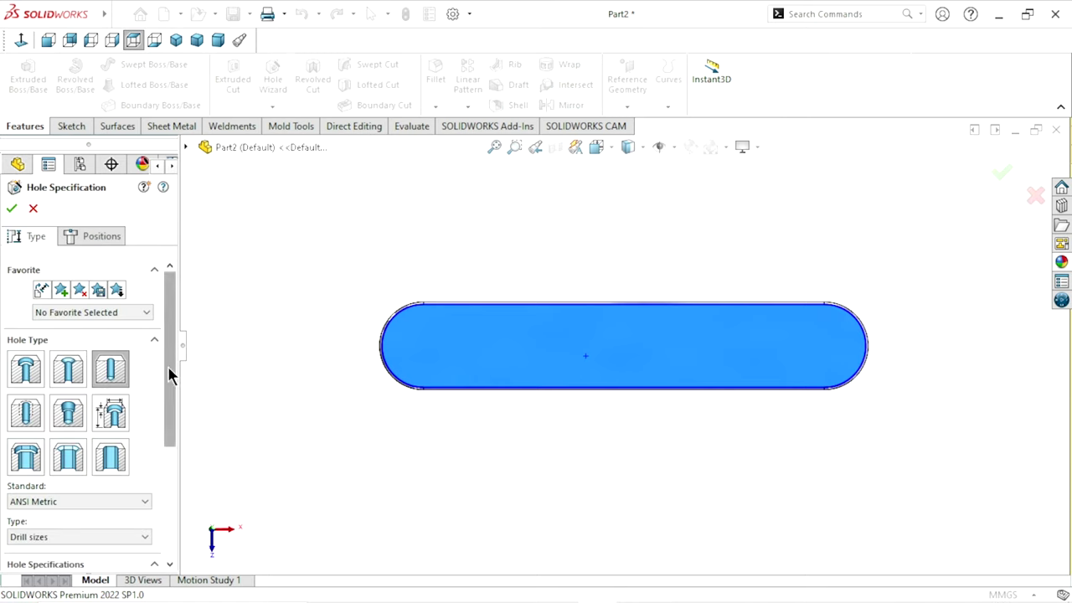
{"action": "left_click_drag", "start_coordinate": [167, 368], "coordinate": [155, 456]}
{"action": "left_click", "coordinate": [126, 351]}
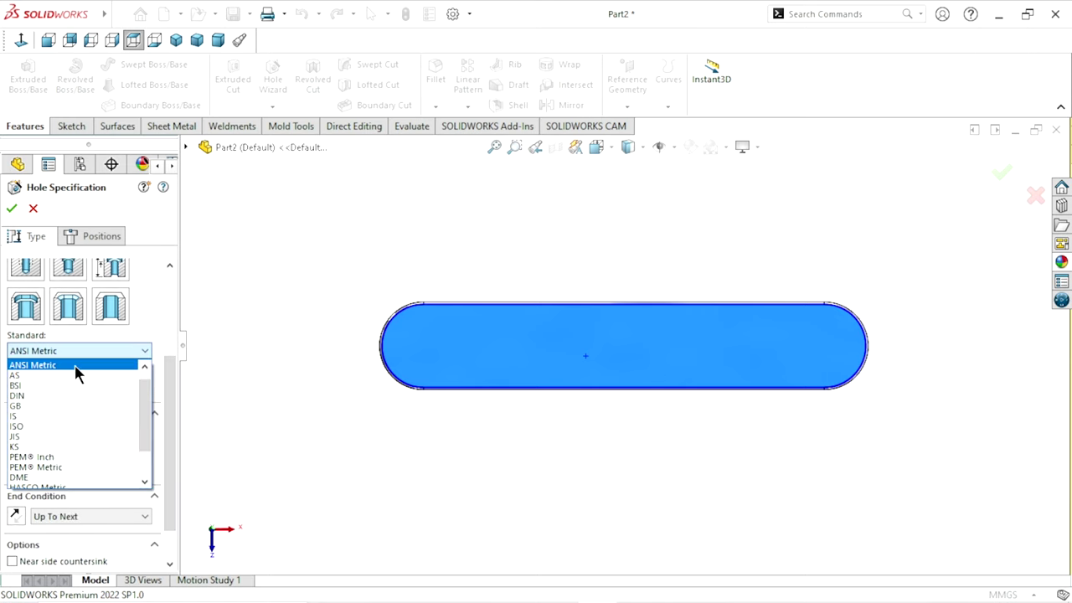
{"action": "left_click", "coordinate": [82, 368]}
{"action": "left_click", "coordinate": [139, 386]}
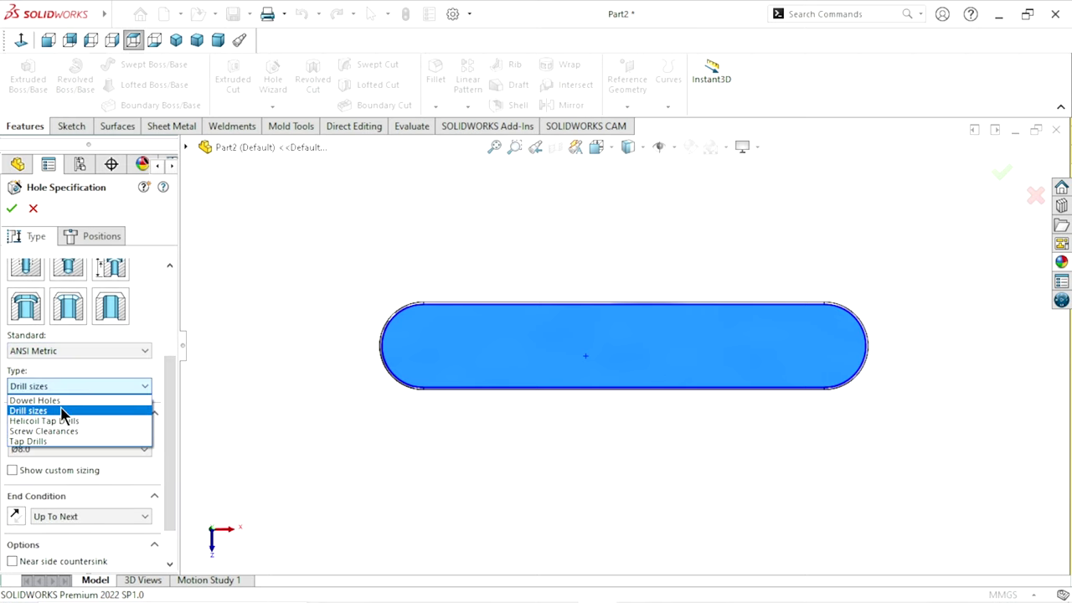
{"action": "left_click", "coordinate": [62, 411]}
{"action": "scroll", "coordinate": [169, 399], "scroll_direction": "down", "scroll_amount": 1}
{"action": "left_click", "coordinate": [113, 402]}
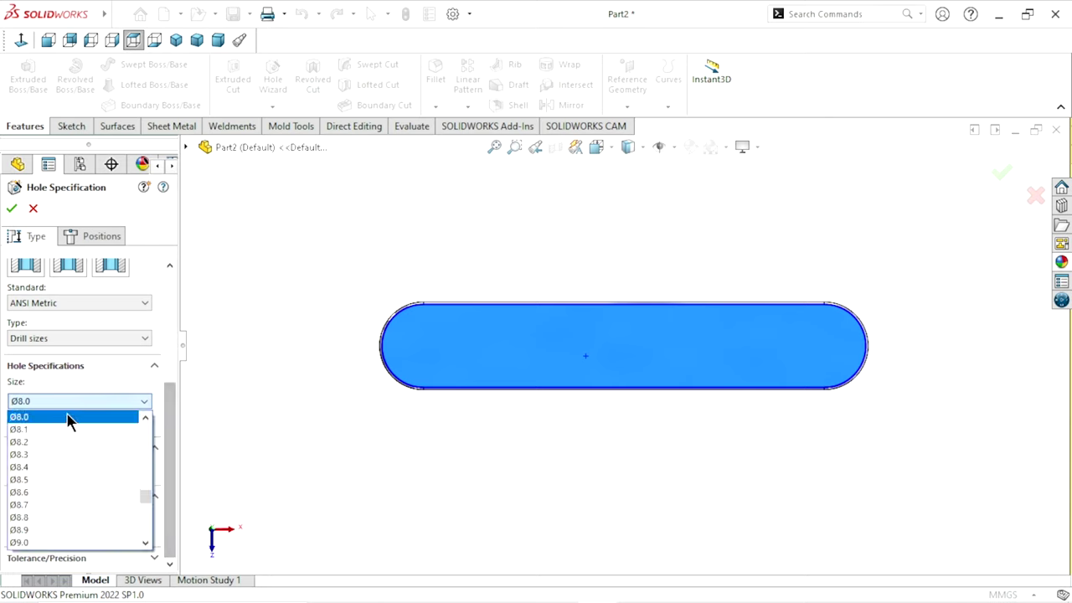
{"action": "left_click", "coordinate": [59, 418]}
{"action": "left_click", "coordinate": [98, 473]}
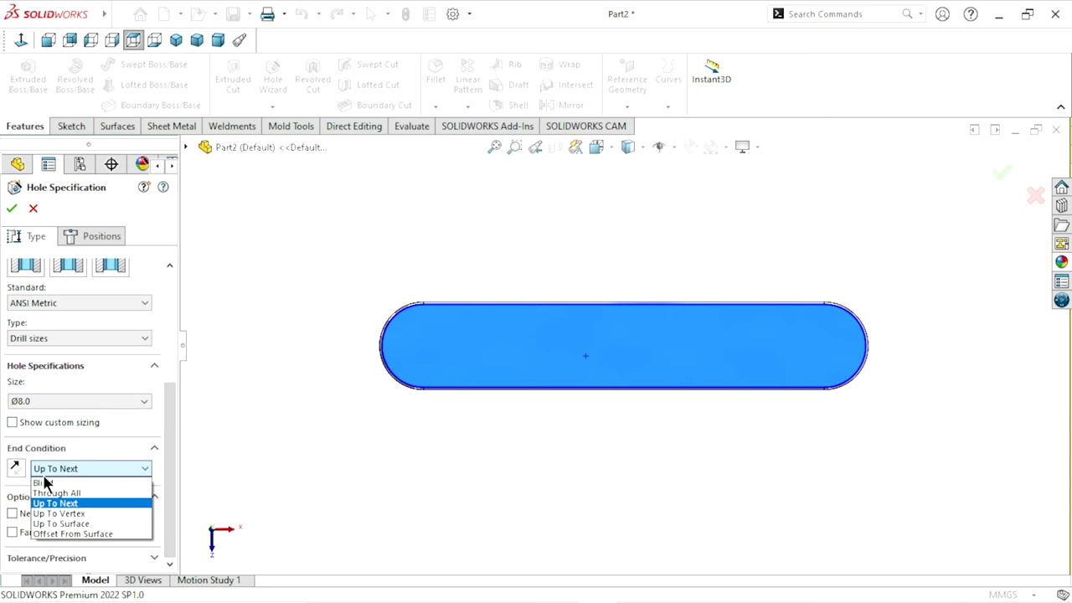
{"action": "left_click", "coordinate": [66, 506]}
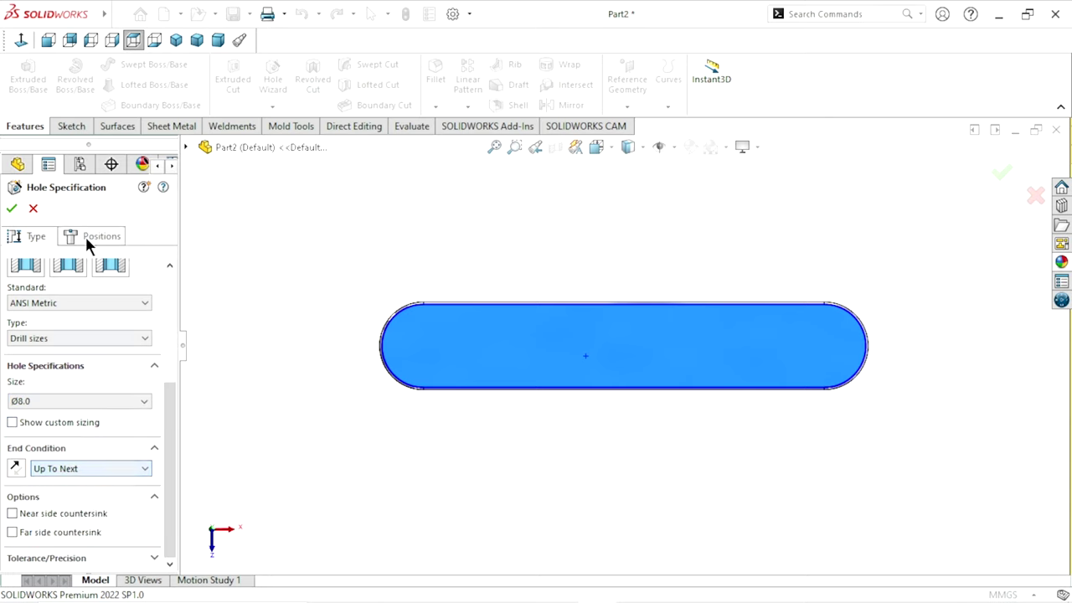
- Place the left hole point and dimension it 40 mm from the origin
{"action": "left_click", "coordinate": [92, 236]}
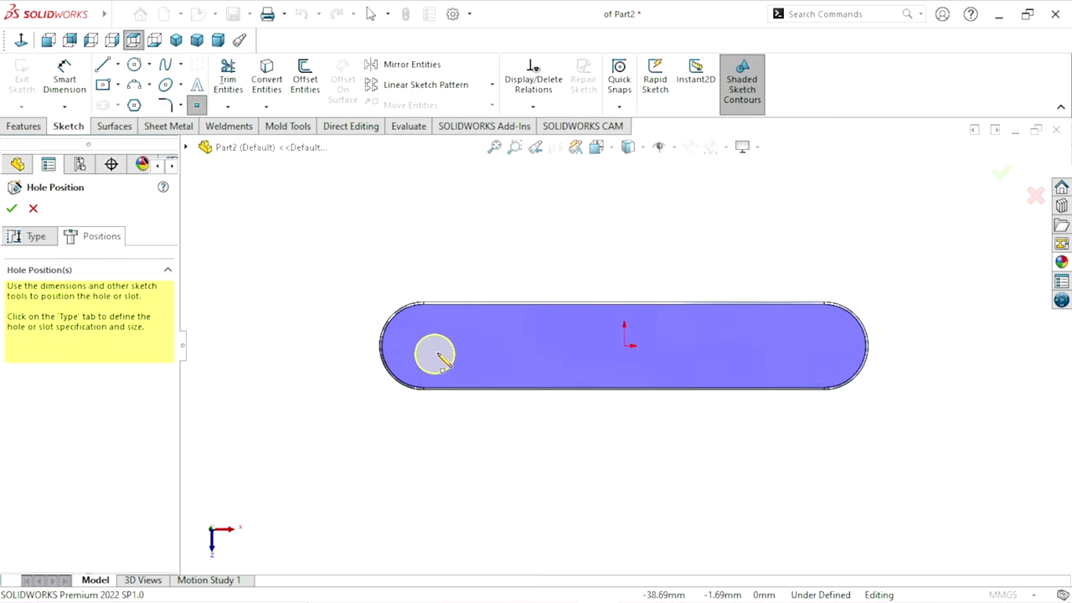
{"action": "left_click", "coordinate": [441, 345]}
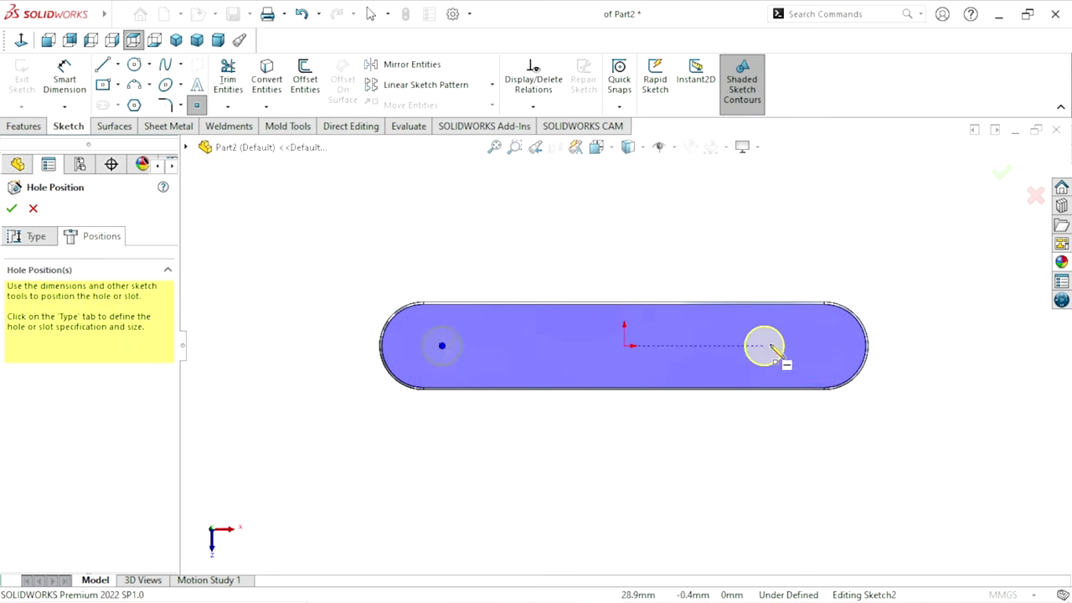
{"action": "right_click", "coordinate": [671, 259]}
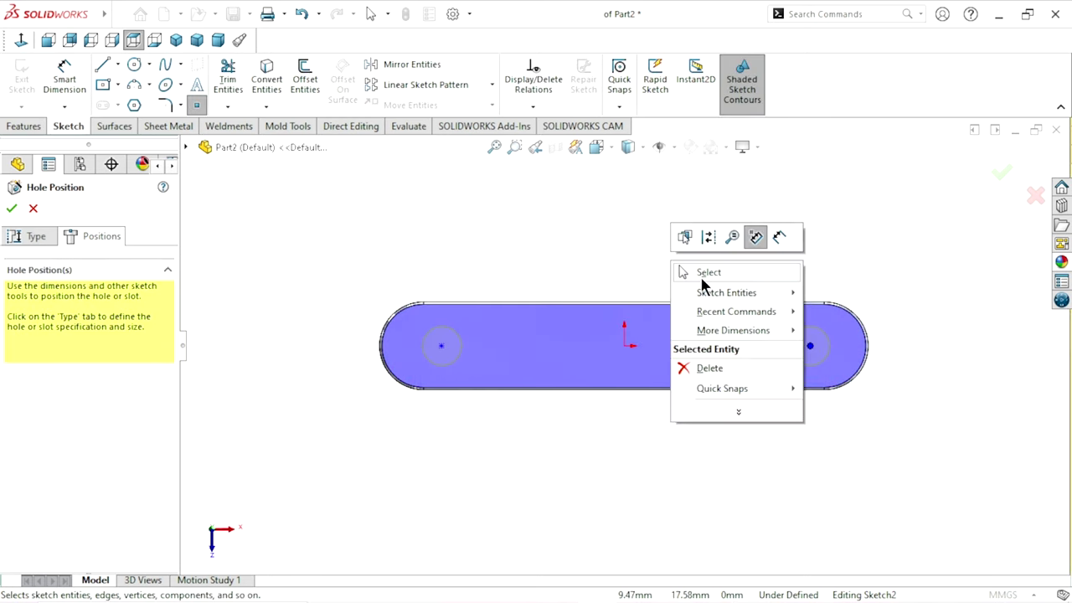
{"action": "left_click", "coordinate": [694, 273]}
{"action": "left_click", "coordinate": [54, 96]}
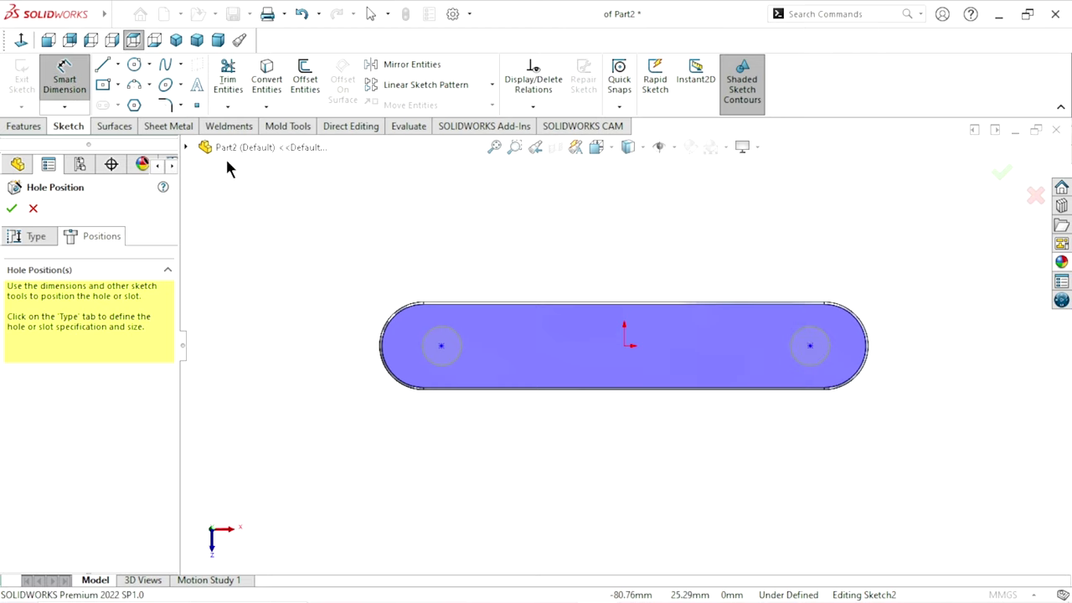
{"action": "left_click", "coordinate": [441, 345]}
{"action": "left_click", "coordinate": [624, 345]}
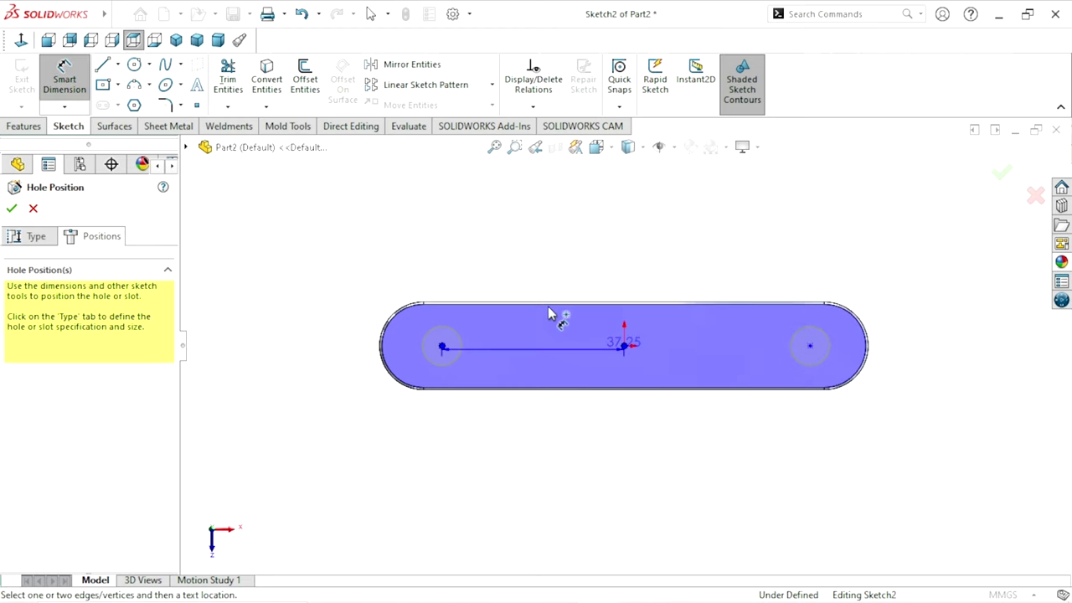
{"action": "left_click", "coordinate": [545, 238]}
{"action": "type", "text": "40"}
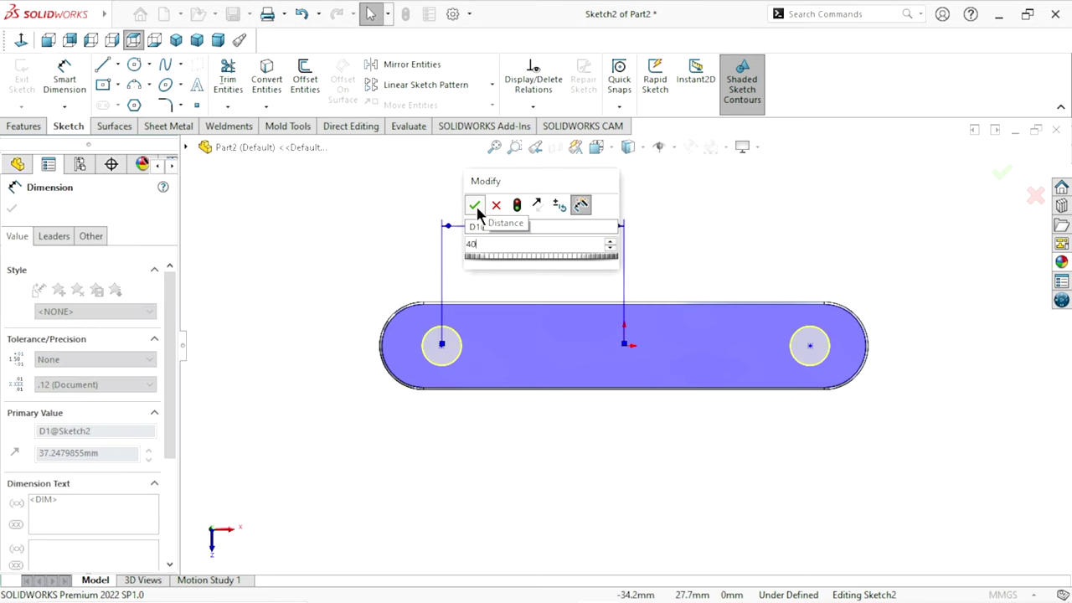
{"action": "left_click", "coordinate": [474, 205]}
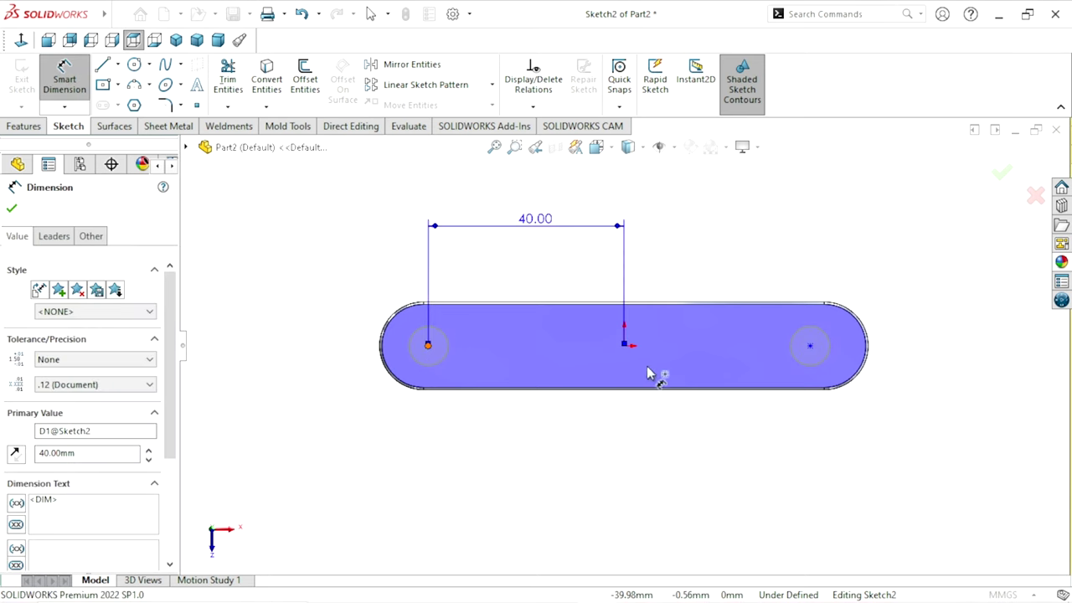
- Dimension the spacing between the two hole points as 80 mm
{"action": "left_click", "coordinate": [808, 346]}
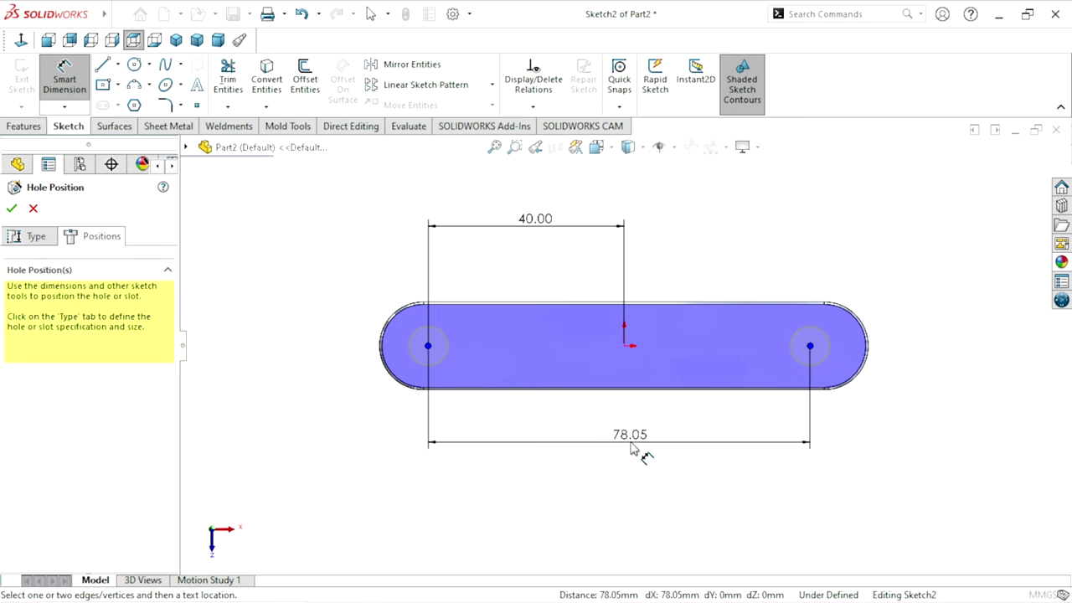
{"action": "left_click", "coordinate": [633, 449]}
{"action": "type", "text": "80"}
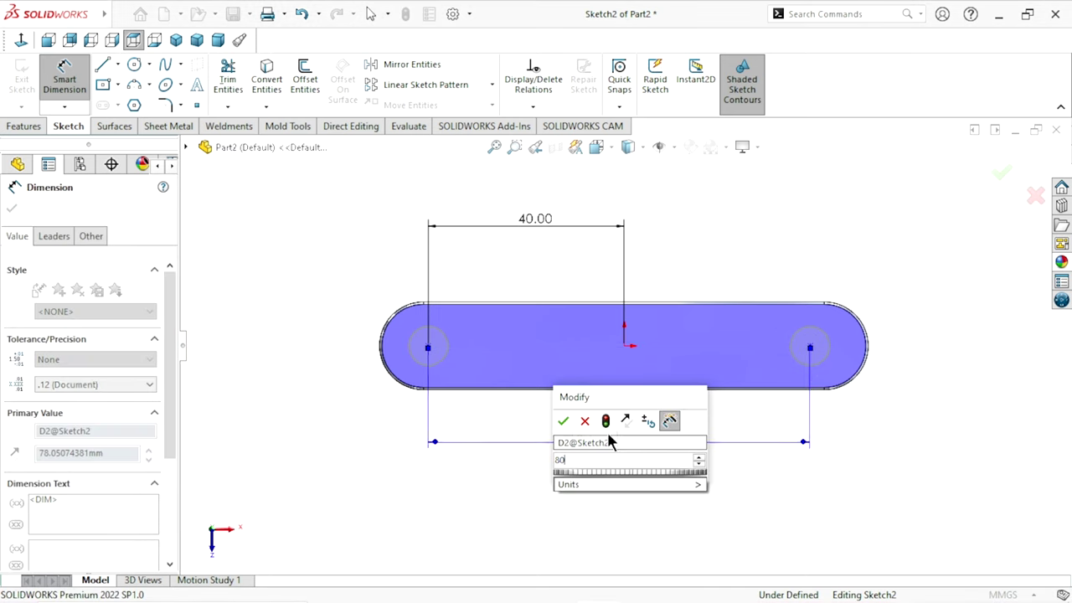
{"action": "left_click", "coordinate": [563, 420]}
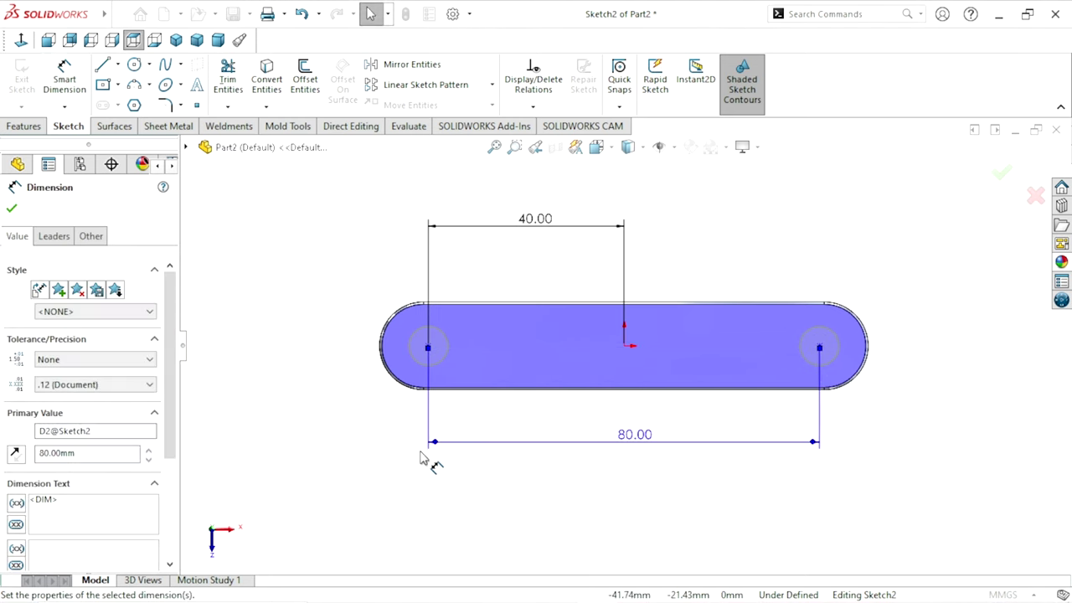
{"action": "scroll", "coordinate": [620, 344], "scroll_direction": "up", "scroll_amount": 2}
{"action": "scroll", "coordinate": [698, 369], "scroll_direction": "down", "scroll_amount": 1}
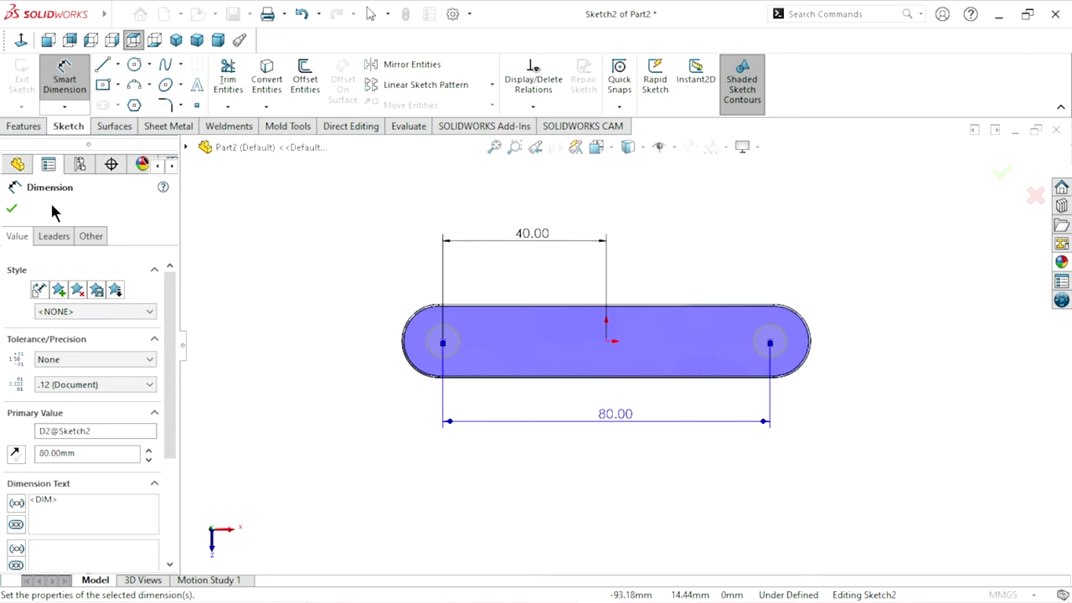
{"action": "left_click", "coordinate": [11, 207]}
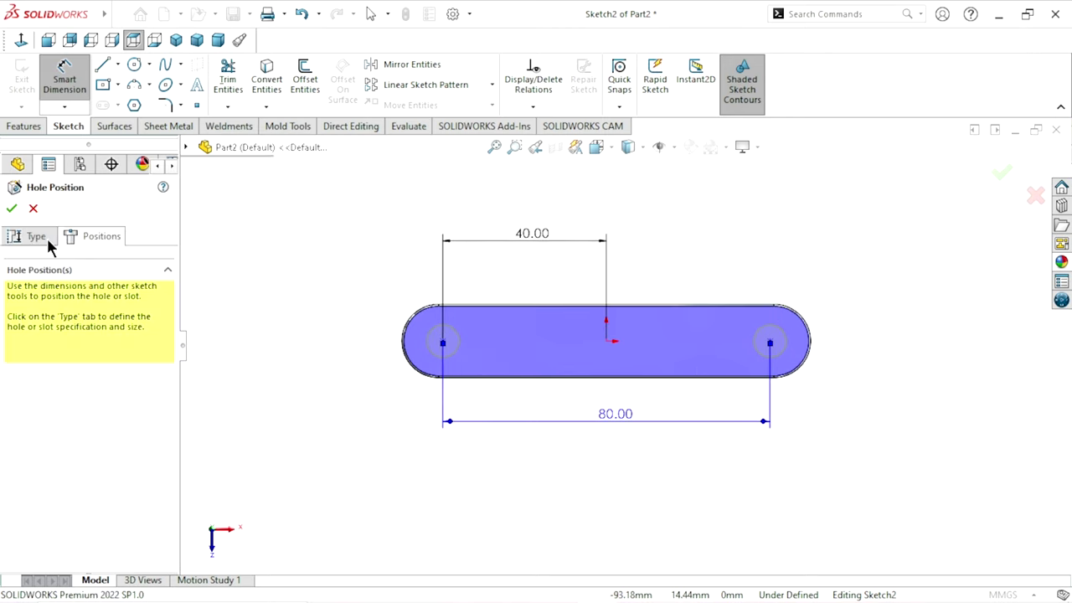
- Add a Horizontal relation between the left hole centre and the origin
{"action": "left_click", "coordinate": [442, 341]}
{"action": "left_click", "coordinate": [606, 340], "text": "ctrl"}
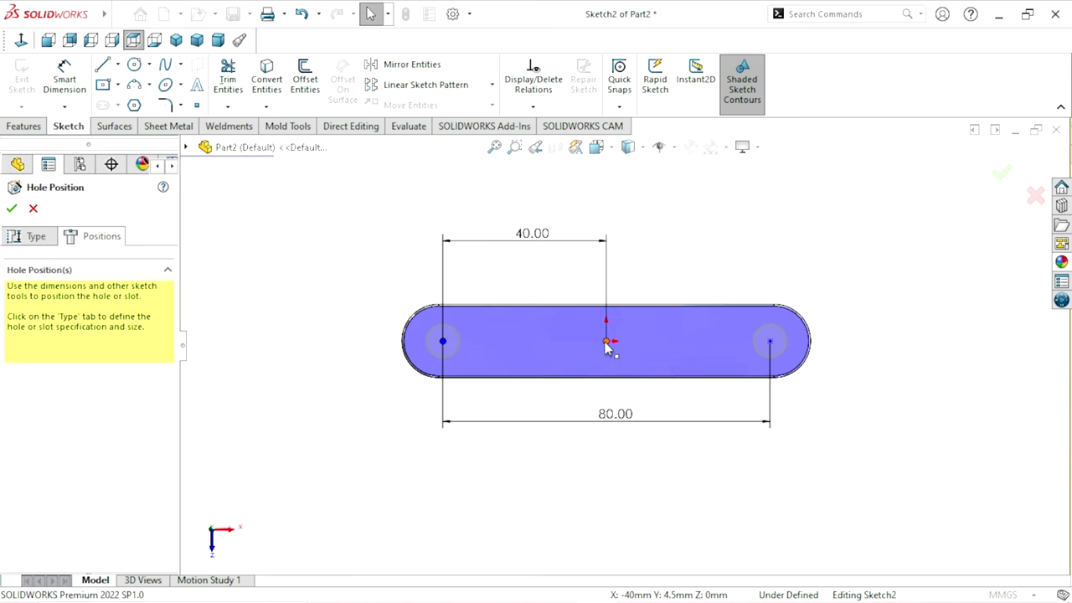
{"action": "left_click", "coordinate": [650, 271]}
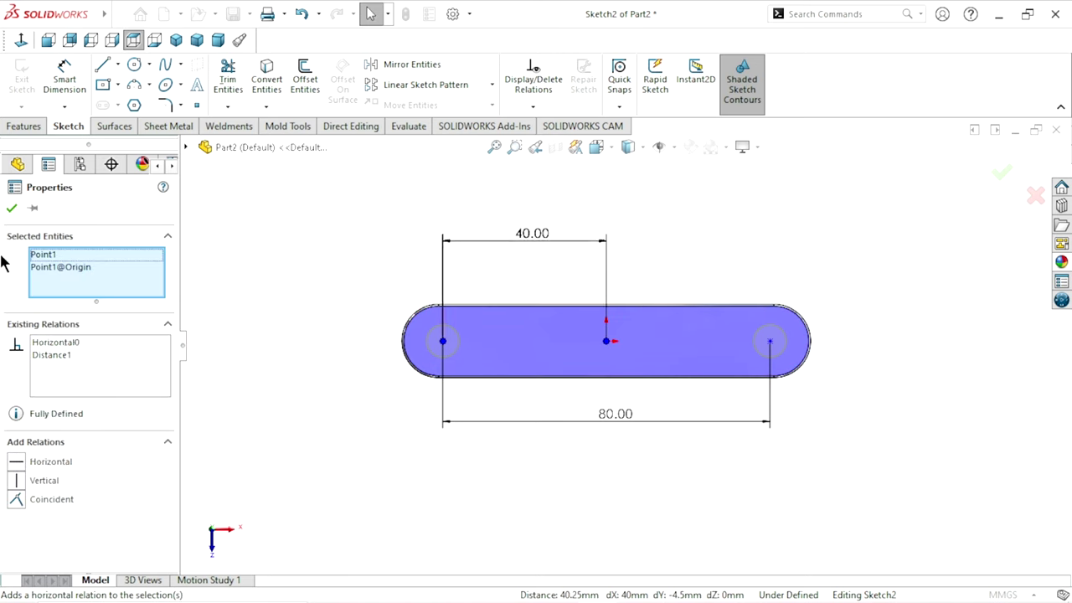
{"action": "left_click", "coordinate": [11, 208]}
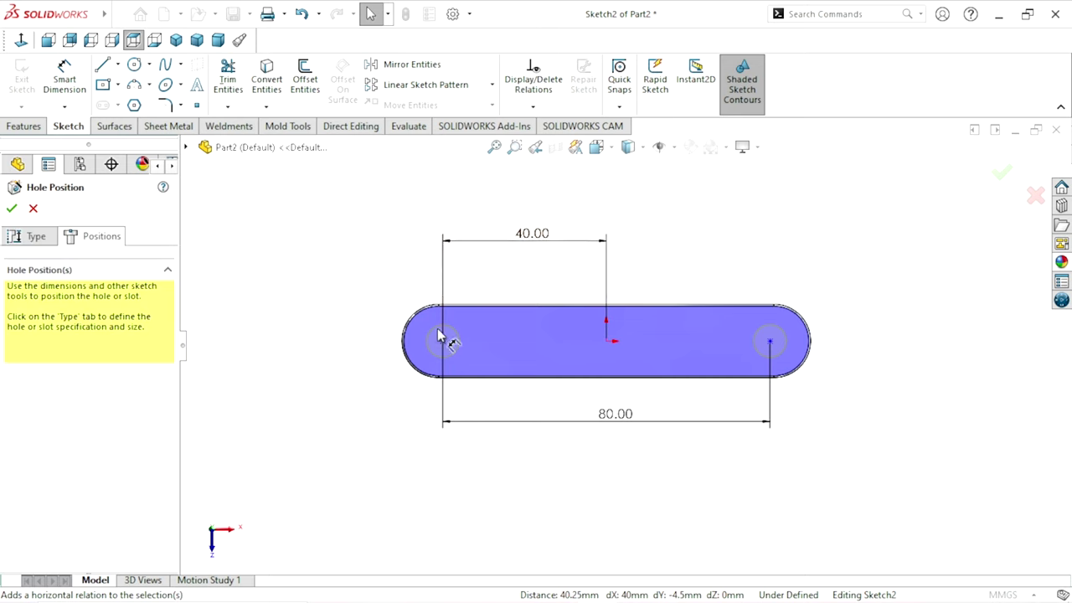
- Make both hole centres horizontal to each other and cut the Ø8.0 holes
{"action": "left_click", "coordinate": [442, 341]}
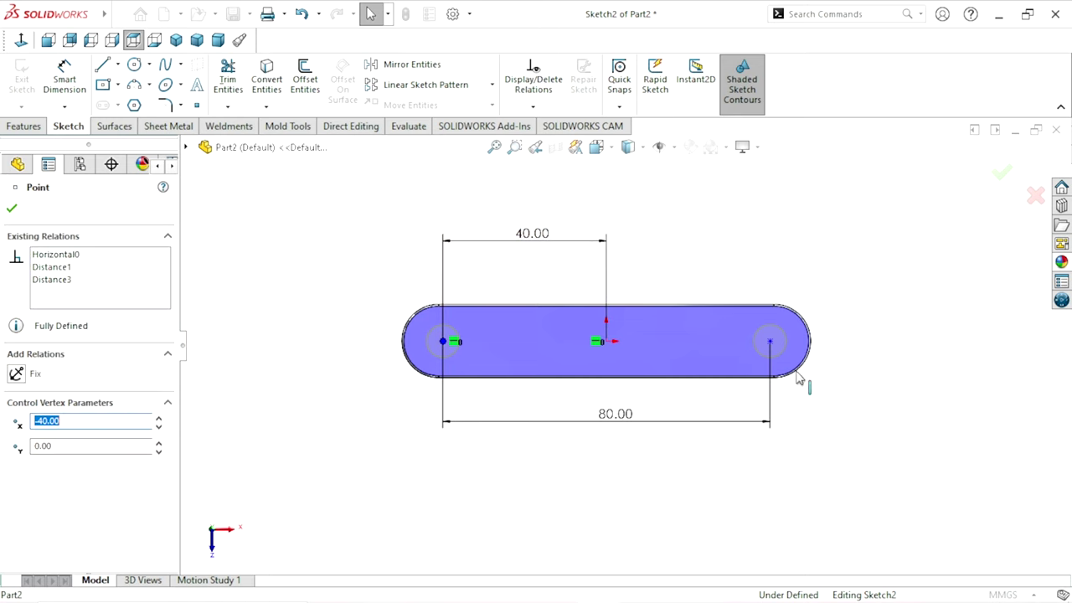
{"action": "left_click", "coordinate": [769, 342], "text": "ctrl"}
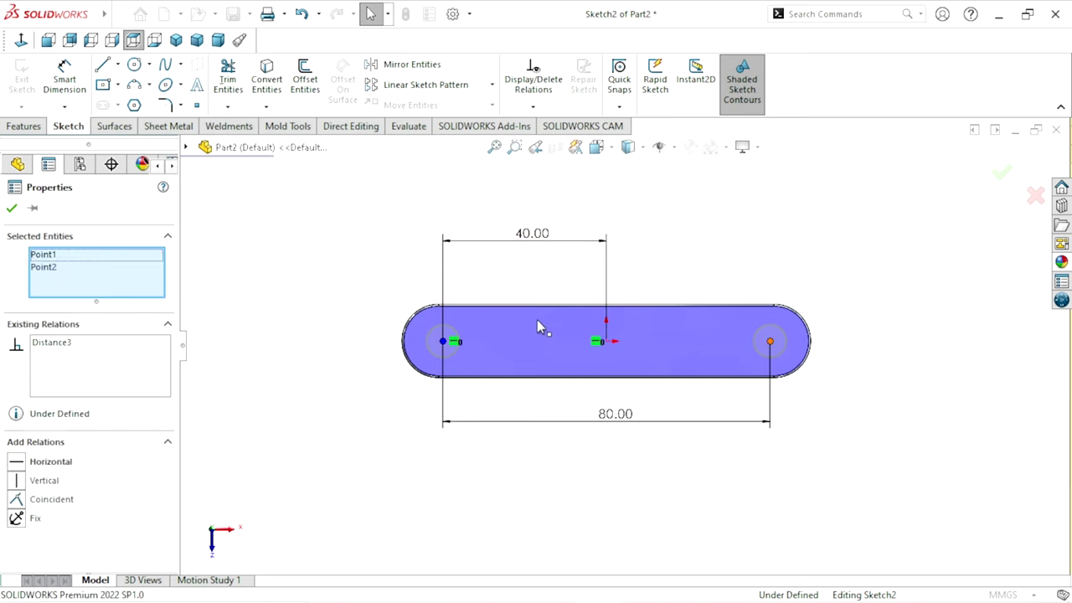
{"action": "left_click", "coordinate": [16, 461]}
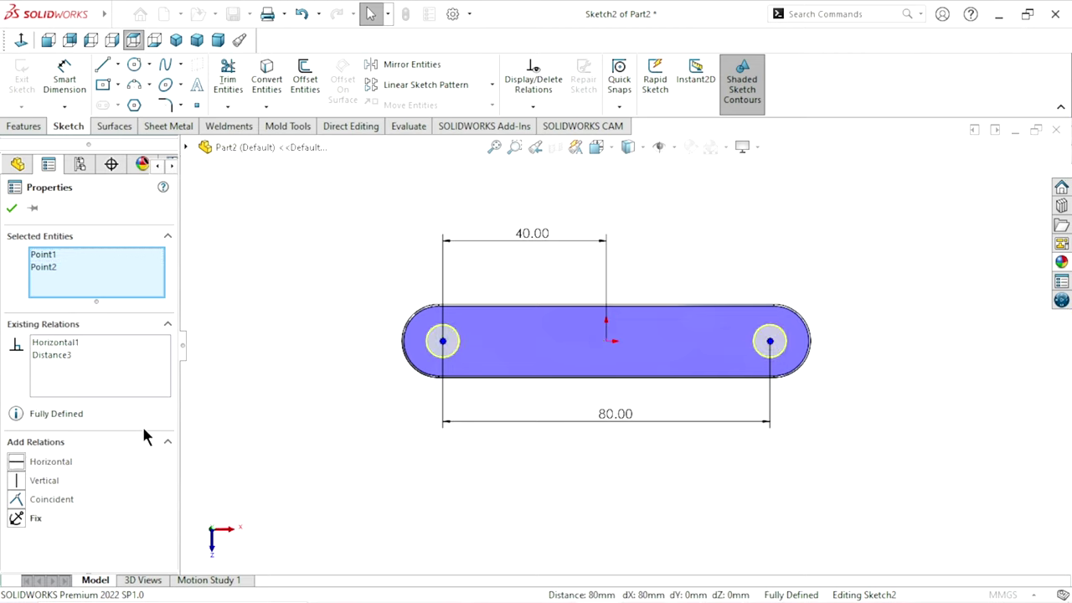
{"action": "left_click", "coordinate": [11, 210]}
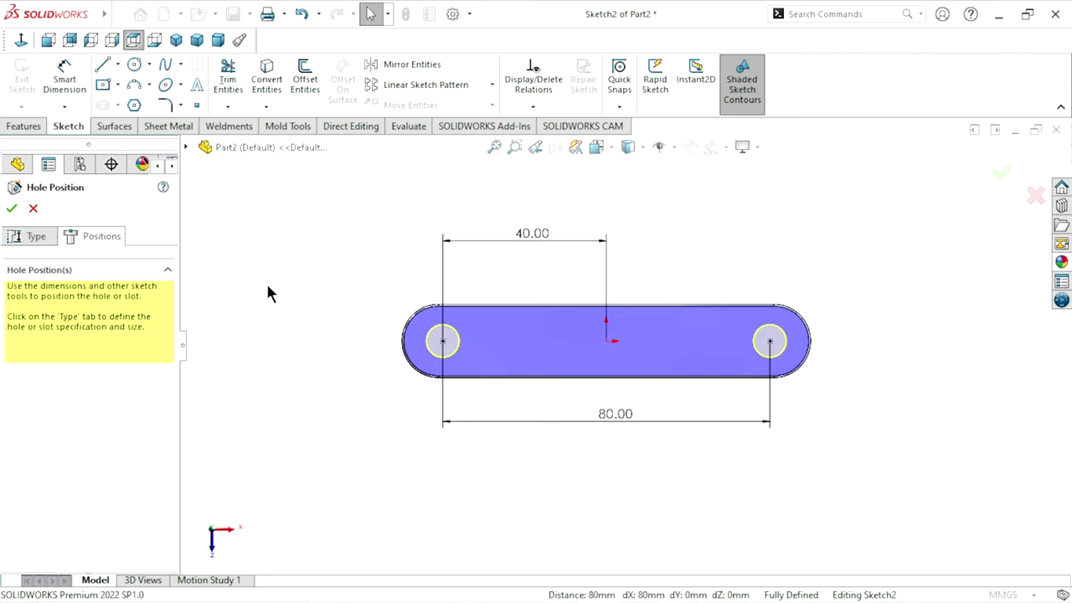
{"action": "left_click", "coordinate": [10, 209]}
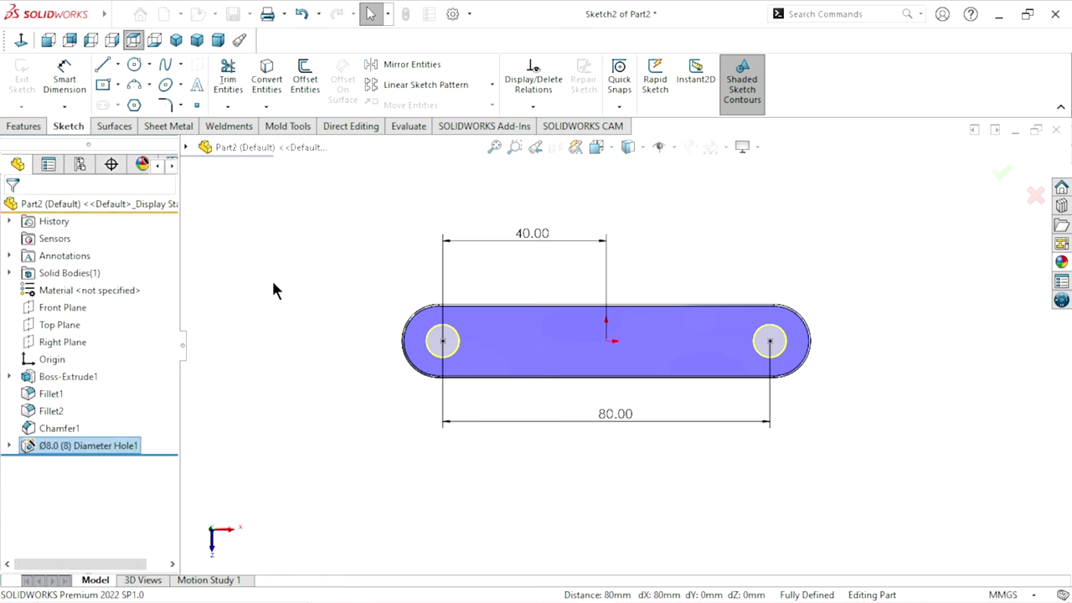
{"action": "left_click", "coordinate": [444, 106]}
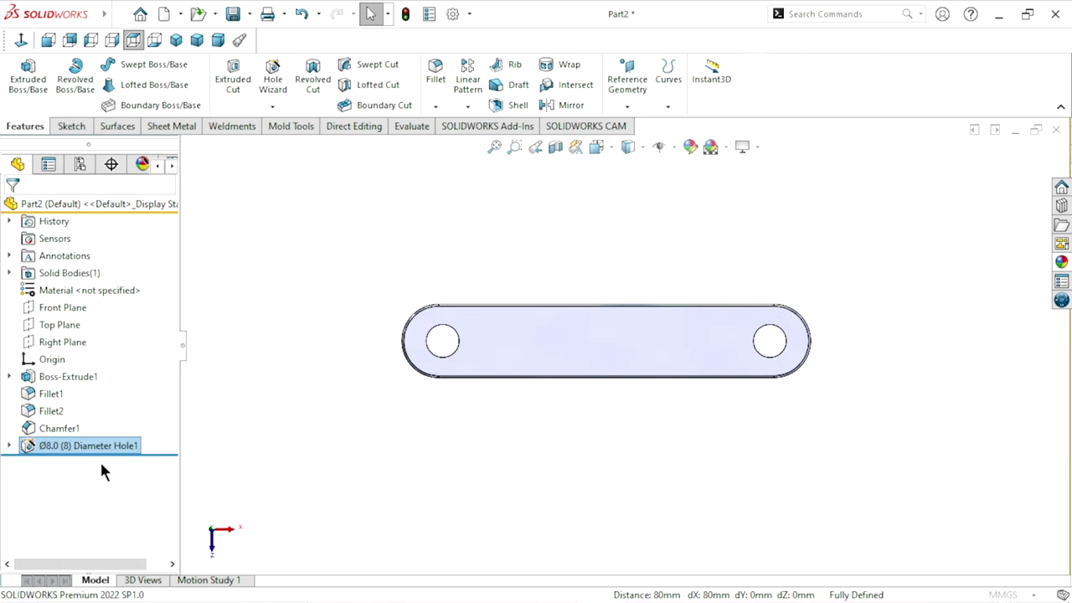
- Chamfer the edges of both 8 mm holes 0.2 mm at 45°
{"action": "type", "text": "0.2"}
{"action": "key", "text": "Return"}
{"action": "middle_click_drag", "start_coordinate": [447, 376], "coordinate": [486, 345]}
{"action": "left_click", "coordinate": [491, 328]}
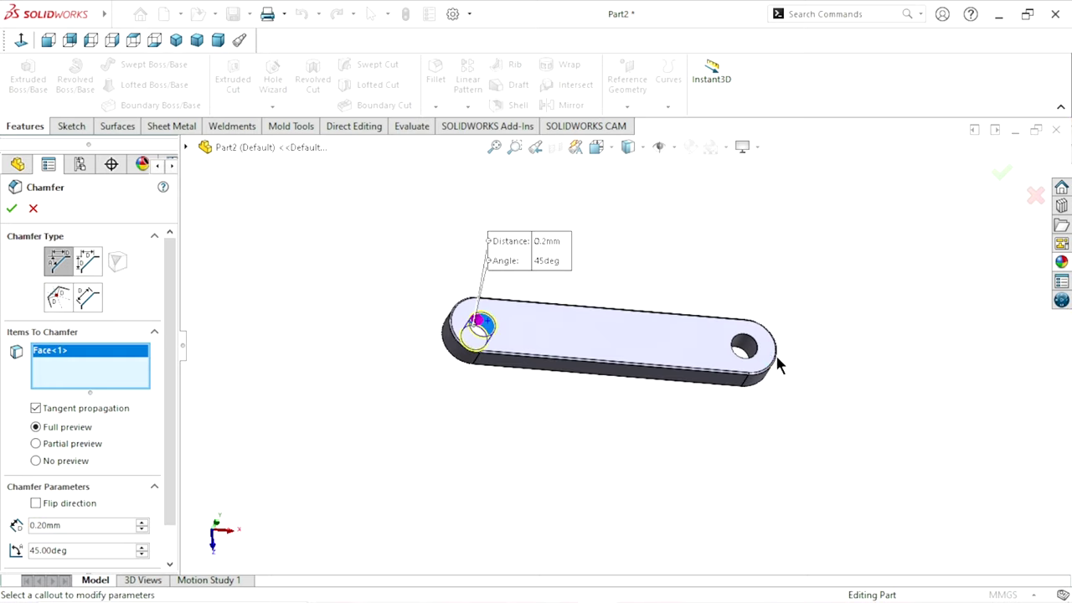
{"action": "left_click", "coordinate": [751, 352]}
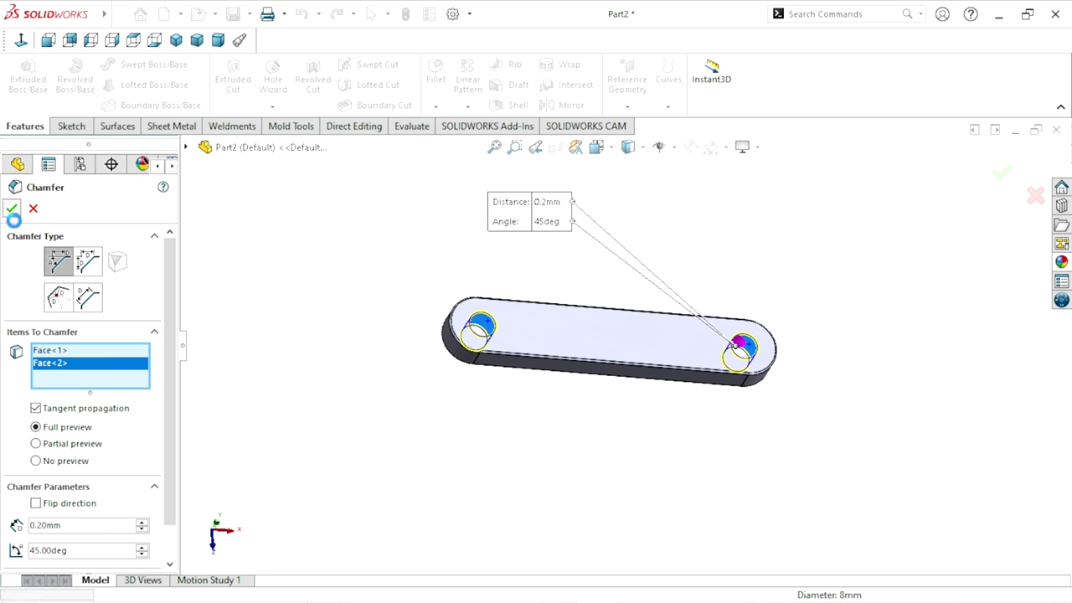
{"action": "left_click", "coordinate": [11, 207]}
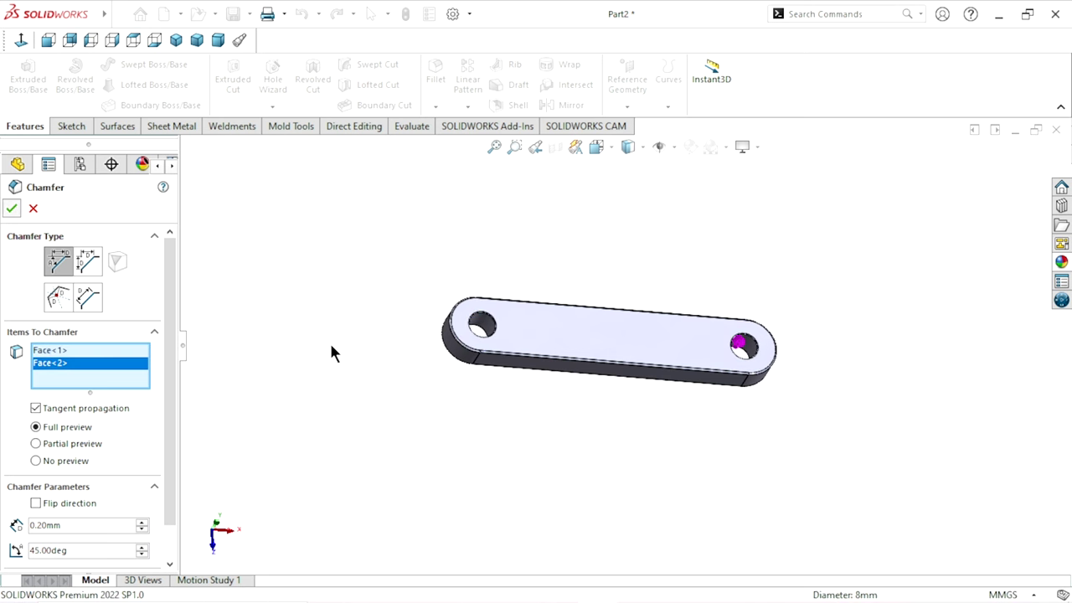
{"action": "left_click", "coordinate": [1060, 262]}
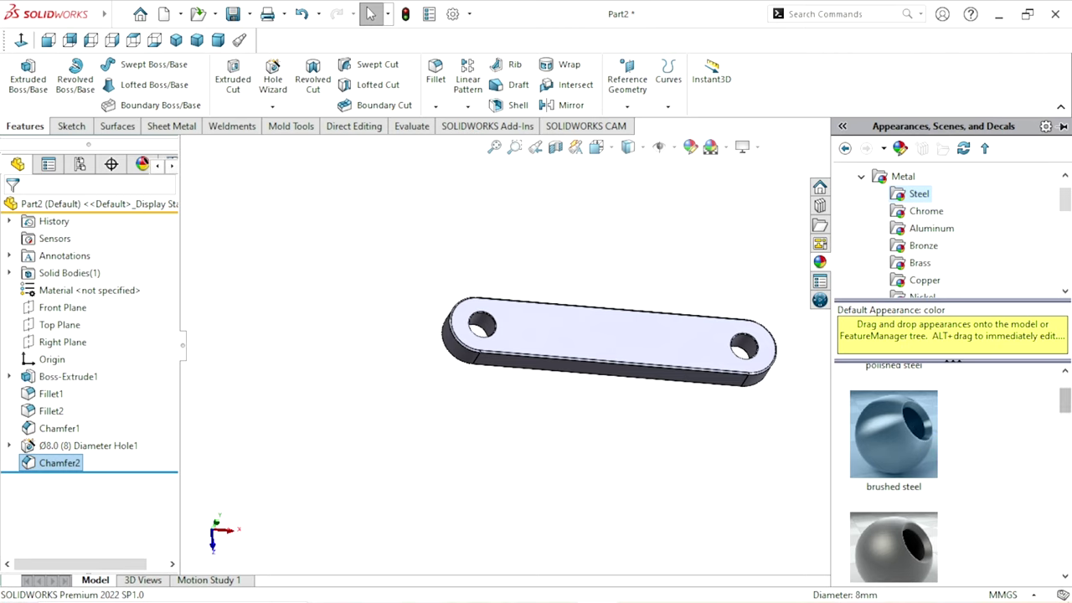
- Pick the brushed steel appearance from the Metal library
{"action": "left_click_drag", "start_coordinate": [1066, 408], "coordinate": [1067, 421]}
{"action": "left_click", "coordinate": [908, 401]}
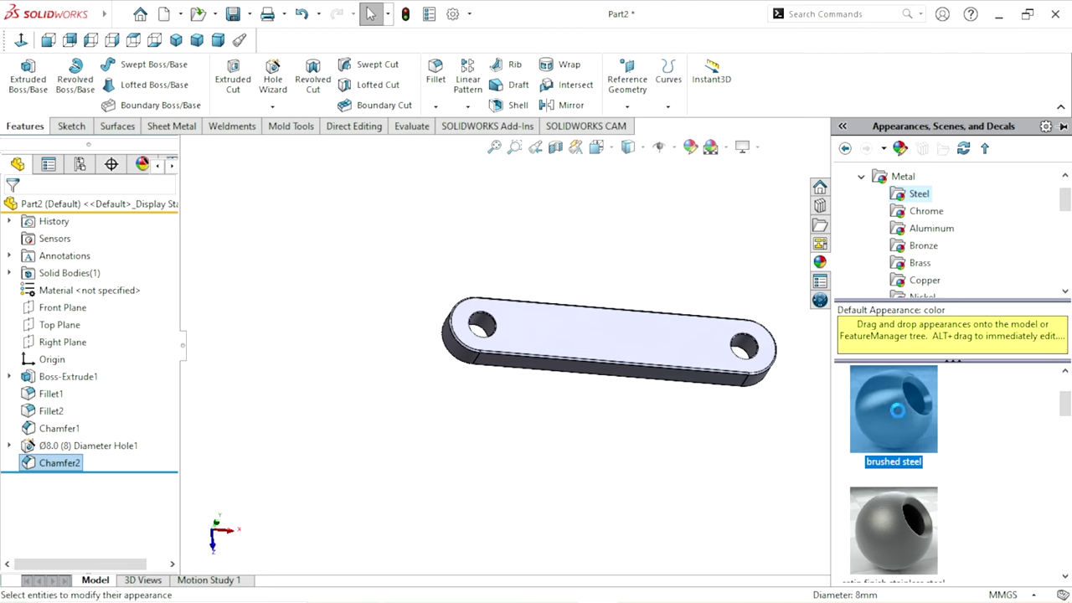
{"action": "left_click", "coordinate": [716, 446]}
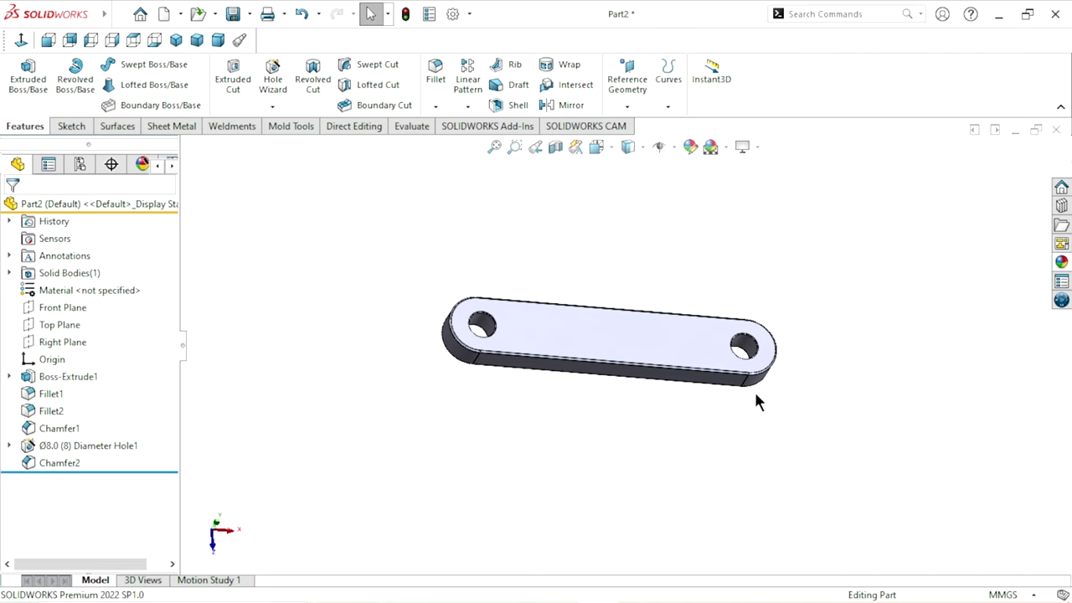
{"action": "middle_click_drag", "start_coordinate": [749, 402], "coordinate": [657, 459]}
{"action": "scroll", "coordinate": [622, 354], "scroll_direction": "down", "scroll_amount": 3}
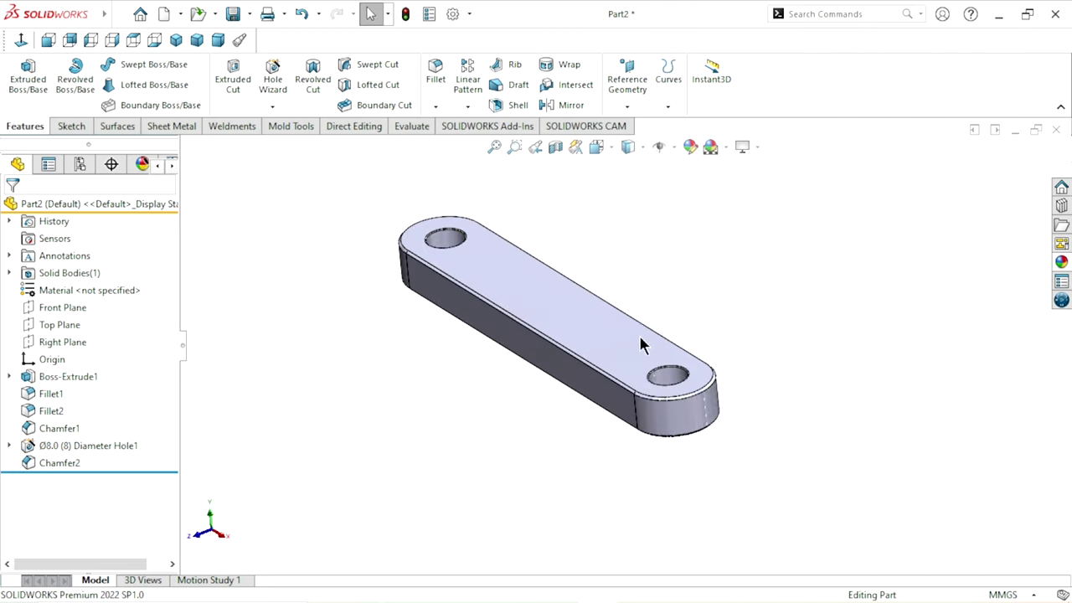
- Toggle RealView shading off and back on while inspecting the part
{"action": "left_click", "coordinate": [756, 145]}
{"action": "left_click", "coordinate": [764, 167]}
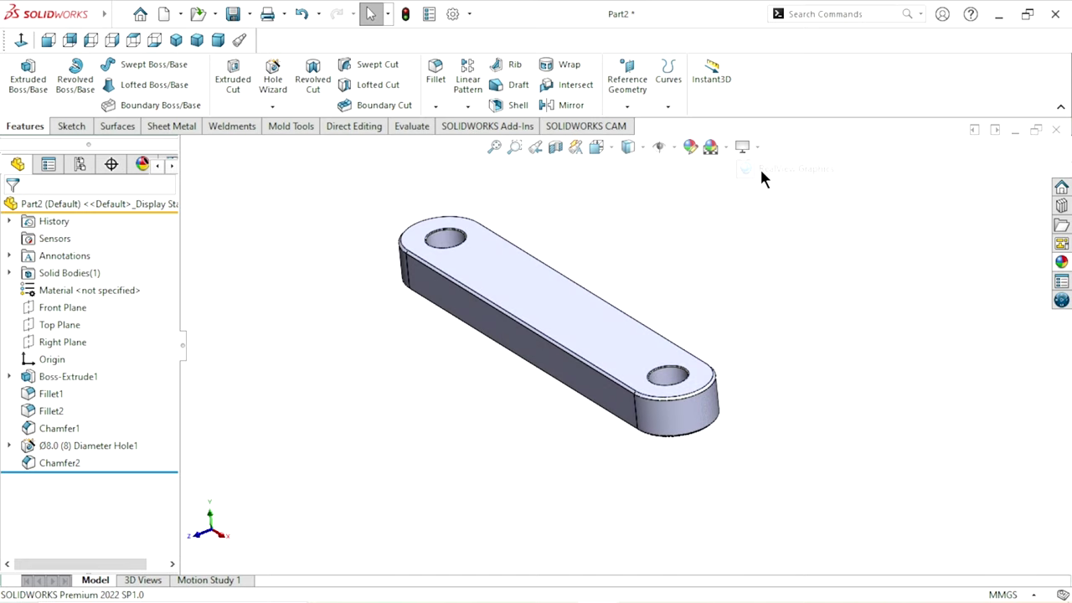
{"action": "left_click", "coordinate": [761, 148]}
{"action": "left_click", "coordinate": [762, 169]}
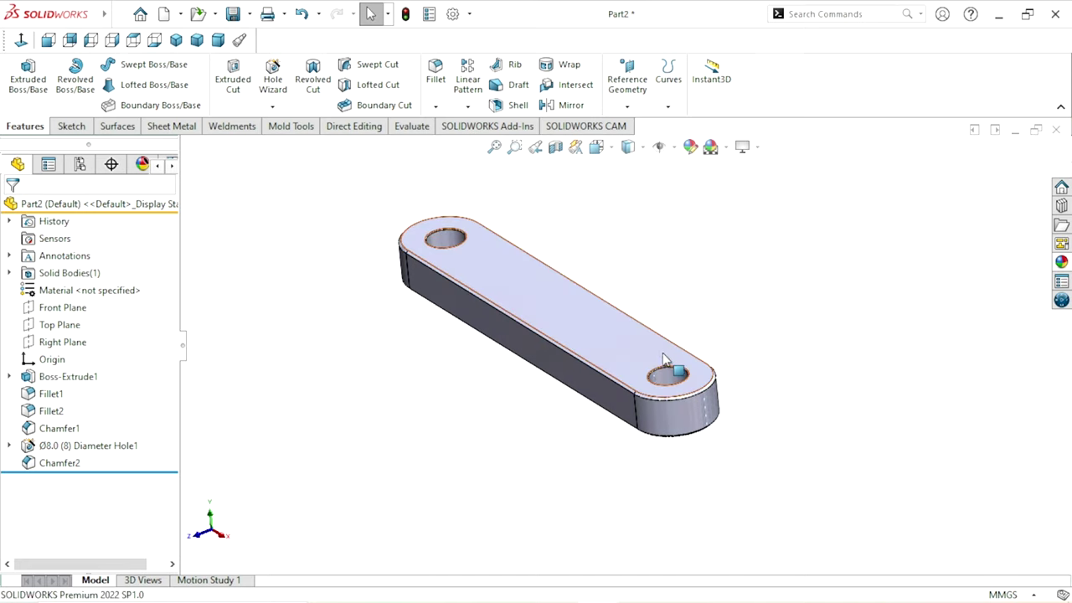
{"action": "middle_click_drag", "start_coordinate": [670, 402], "coordinate": [616, 445]}
{"action": "scroll", "coordinate": [634, 360], "scroll_direction": "down", "scroll_amount": 3}
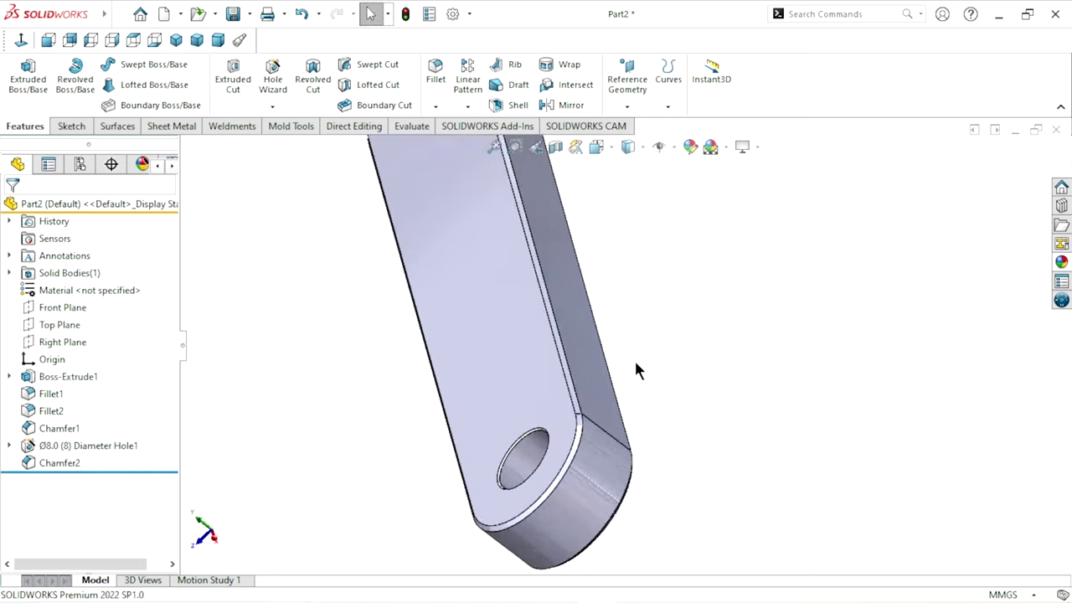
{"action": "scroll", "coordinate": [667, 382], "scroll_direction": "up", "scroll_amount": 3}
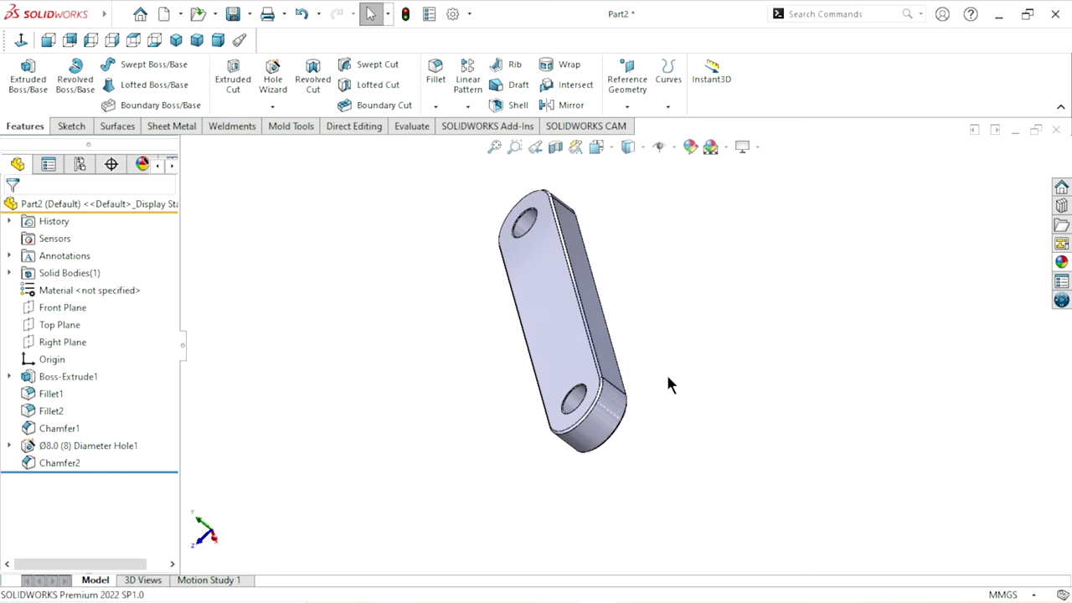
- Apply brushed steel to the whole part and return to isometric view
{"action": "left_click", "coordinate": [1061, 262]}
{"action": "double_click", "coordinate": [890, 429]}
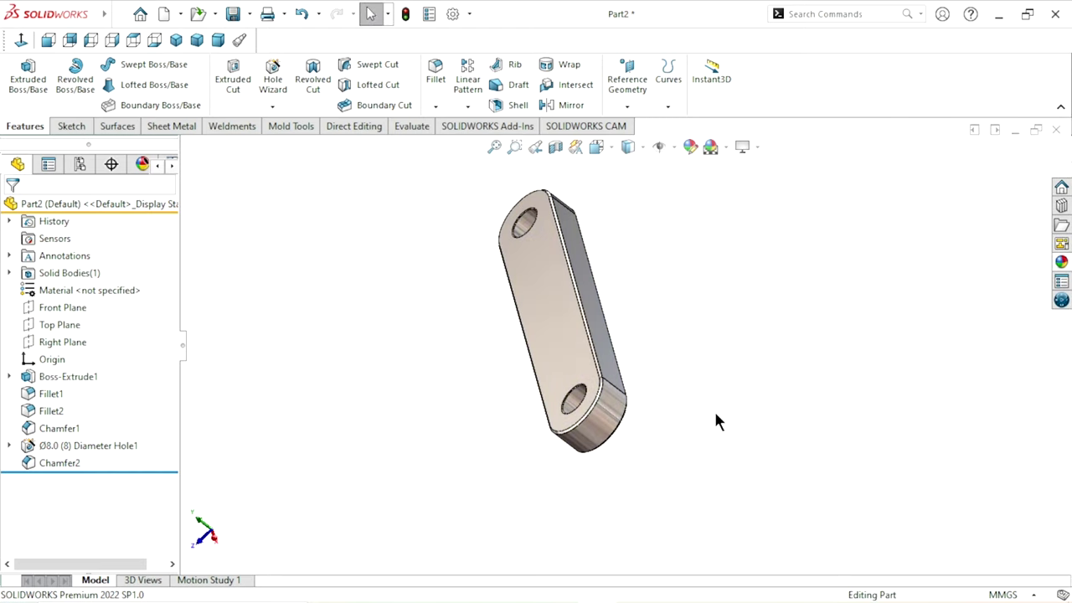
{"action": "middle_click_drag", "start_coordinate": [716, 420], "coordinate": [765, 376]}
{"action": "left_click", "coordinate": [176, 40]}
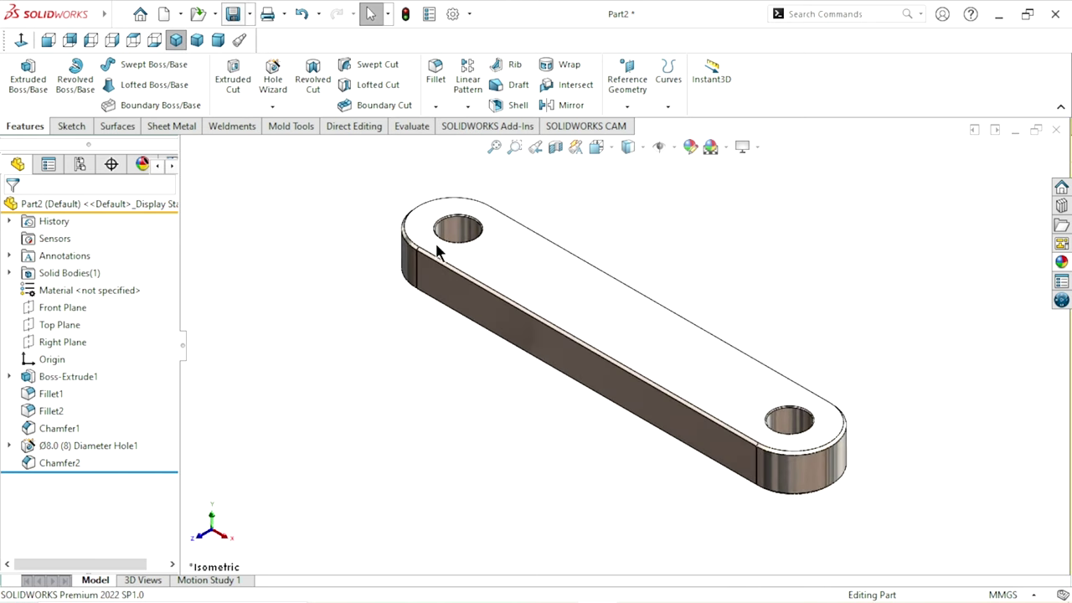
- Save the part as 'support plate' with the SOLIDWORKS Part file type
{"action": "key", "text": "ctrl+s"}
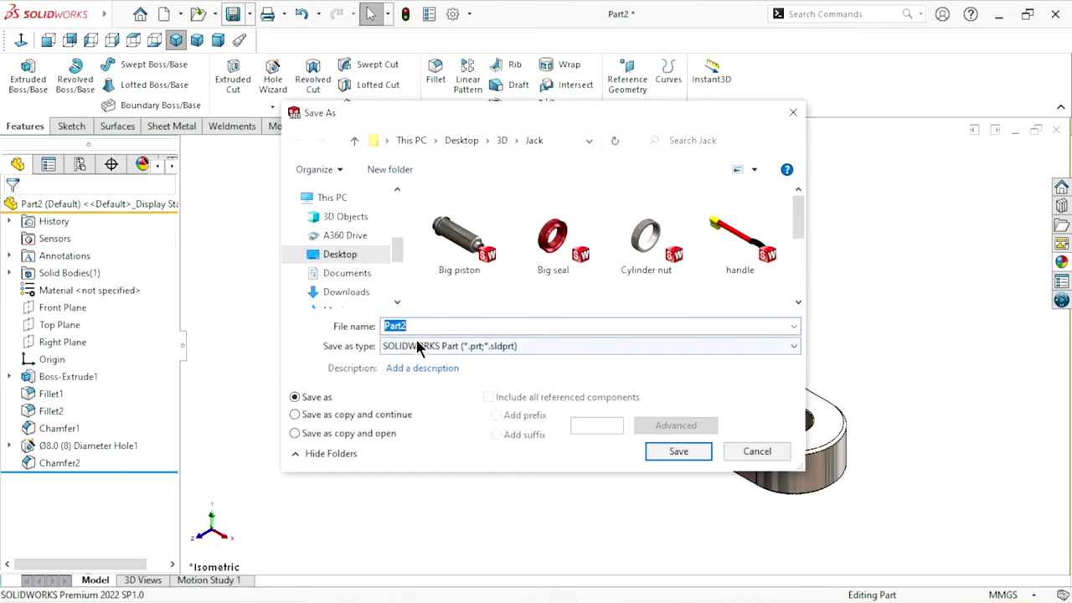
{"action": "left_click", "coordinate": [419, 347]}
{"action": "left_click", "coordinate": [834, 273]}
{"action": "left_click", "coordinate": [422, 327]}
{"action": "double_click", "coordinate": [423, 326]}
{"action": "type", "text": "support plate"}
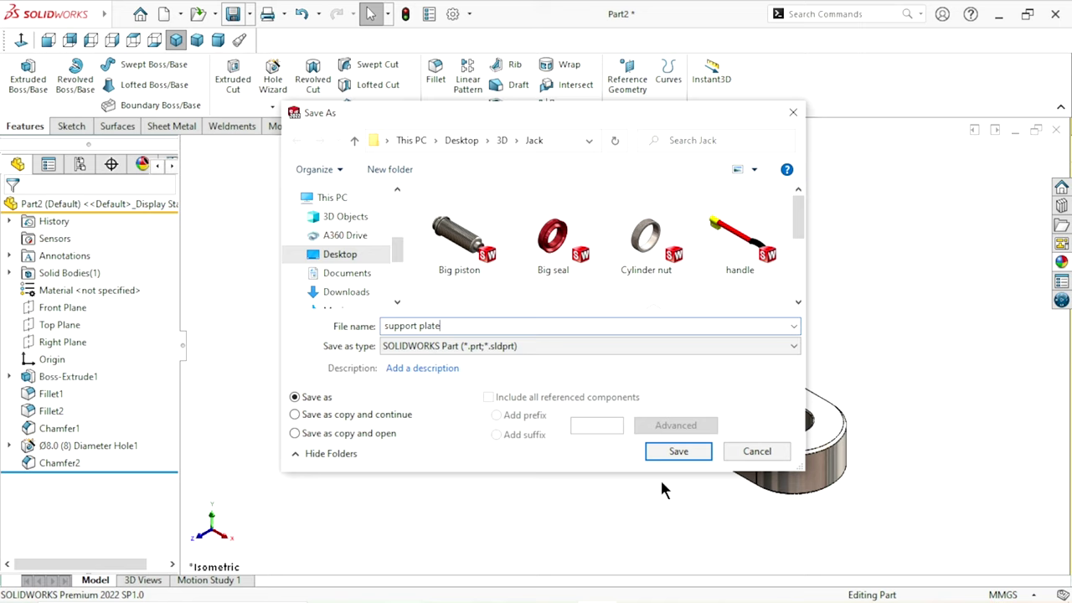
{"action": "left_click", "coordinate": [676, 450]}
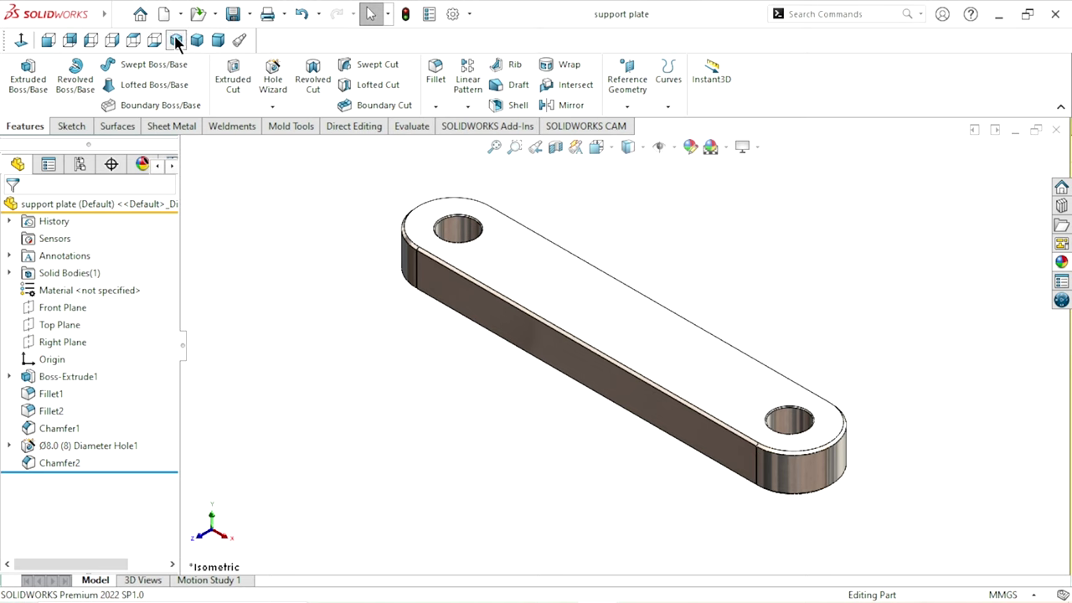
{"action": "left_click", "coordinate": [197, 39]}
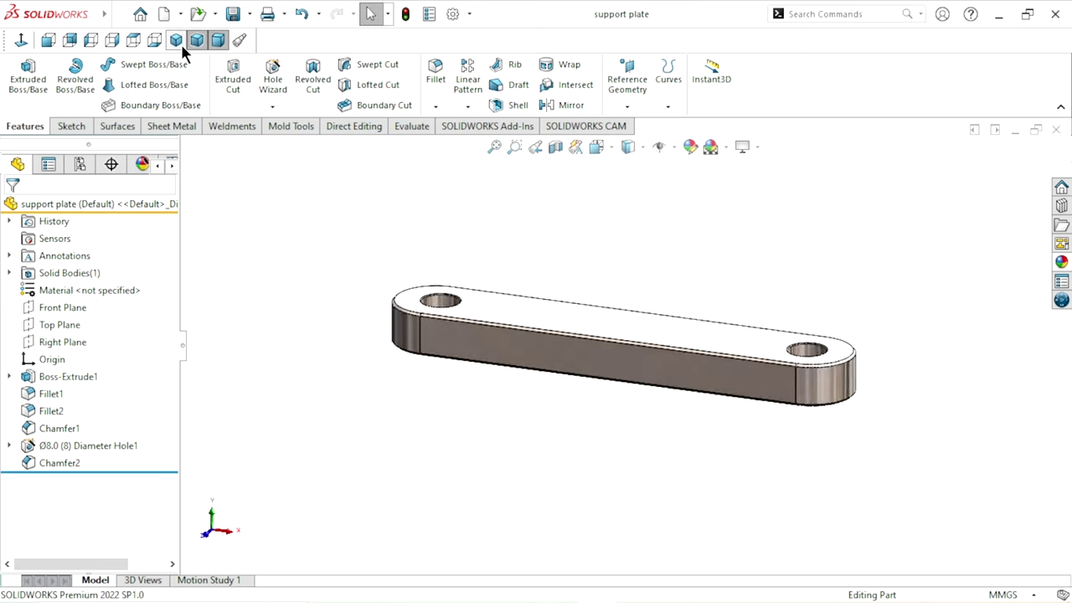